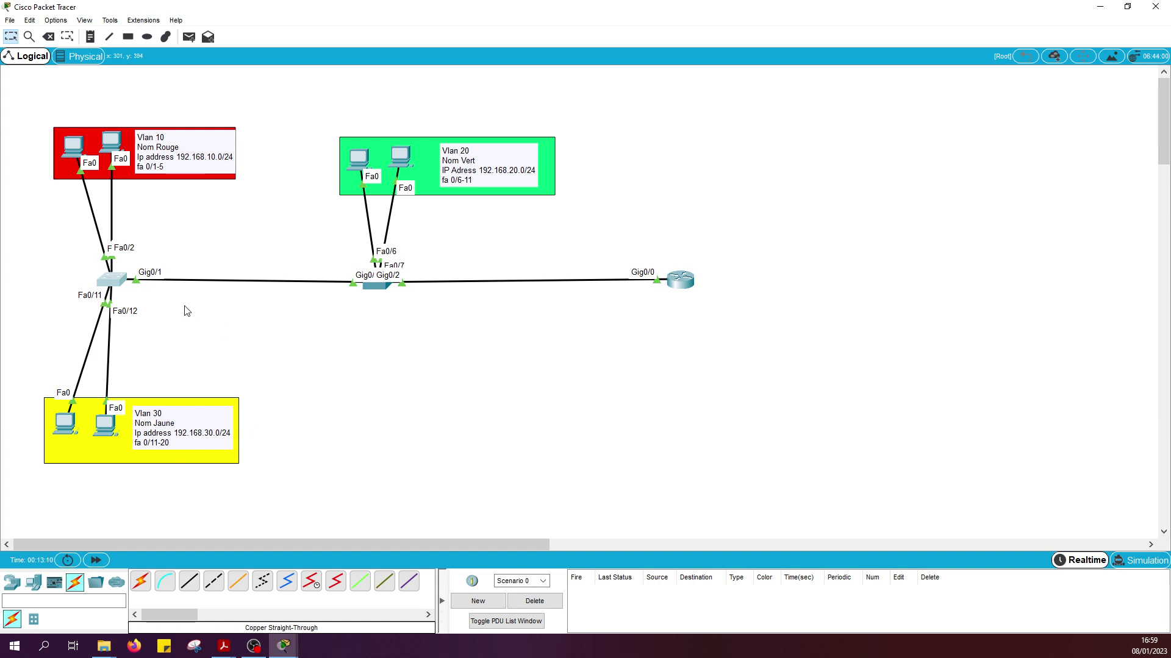
Step: Open Switch0's command line and display its running configuration with do sh run, advancing to the FastEthernet interfaces
left_click(106, 278)
left_click(615, 383)
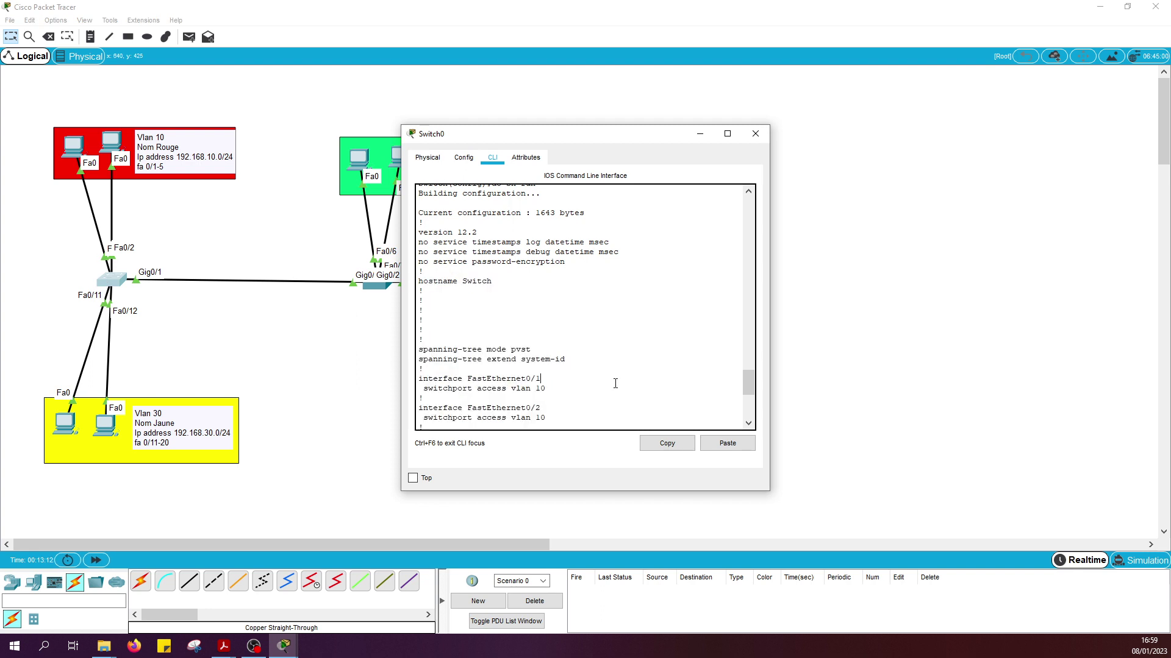
key("Return")
key("Return")
key("Return")
key("Return")
type("d")
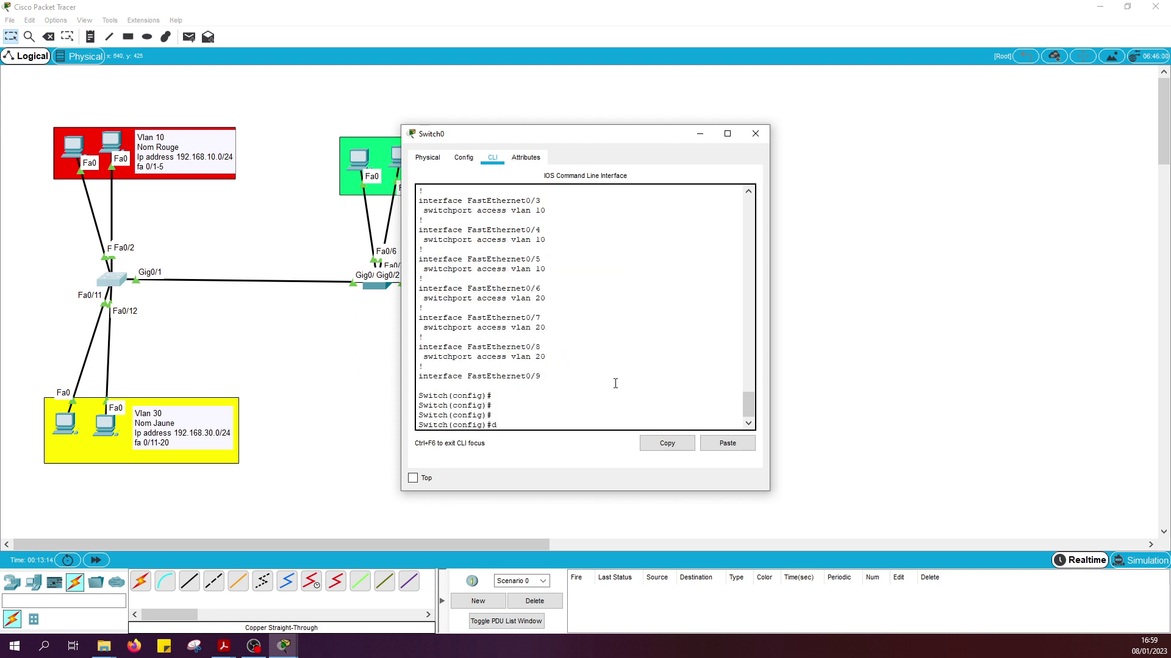
type("o sh run")
key("Return")
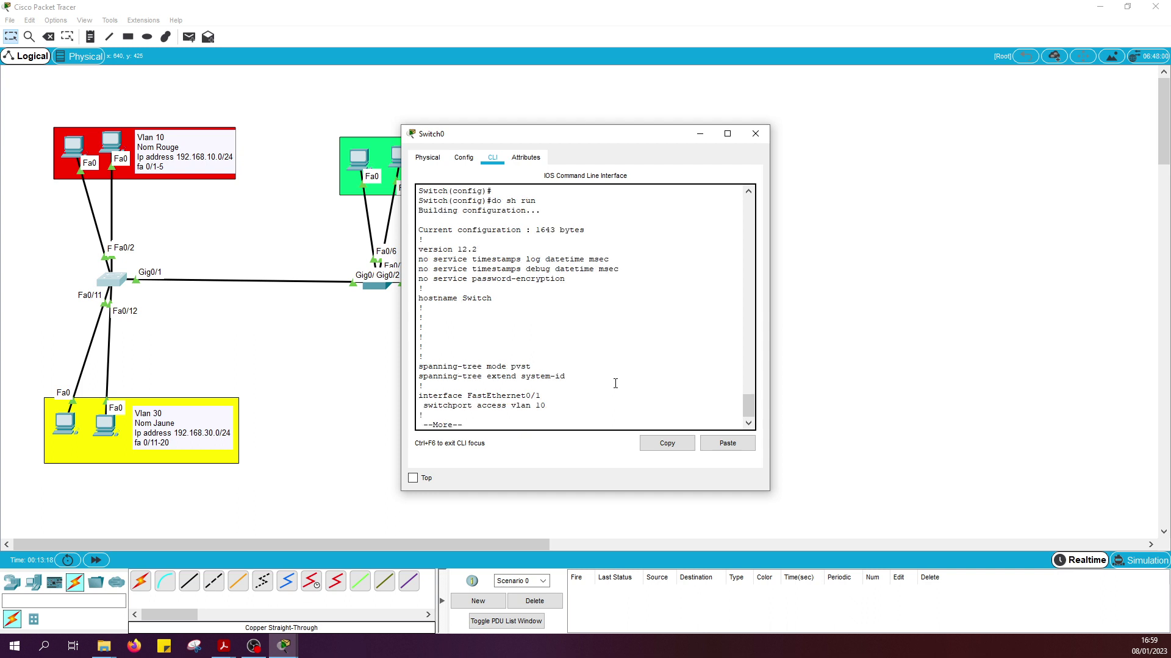
key("space")
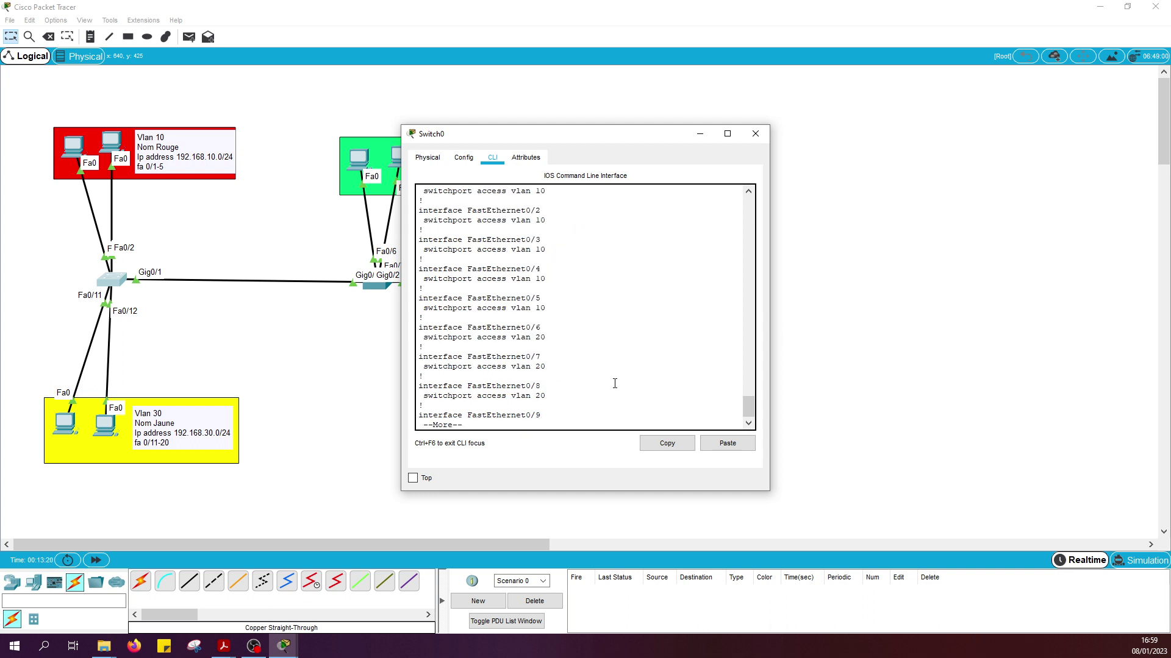
Step: Examine which FastEthernet ports are assigned to VLAN 10 and VLAN 20 in Switch0's running configuration
scroll(585, 240, "up", 3)
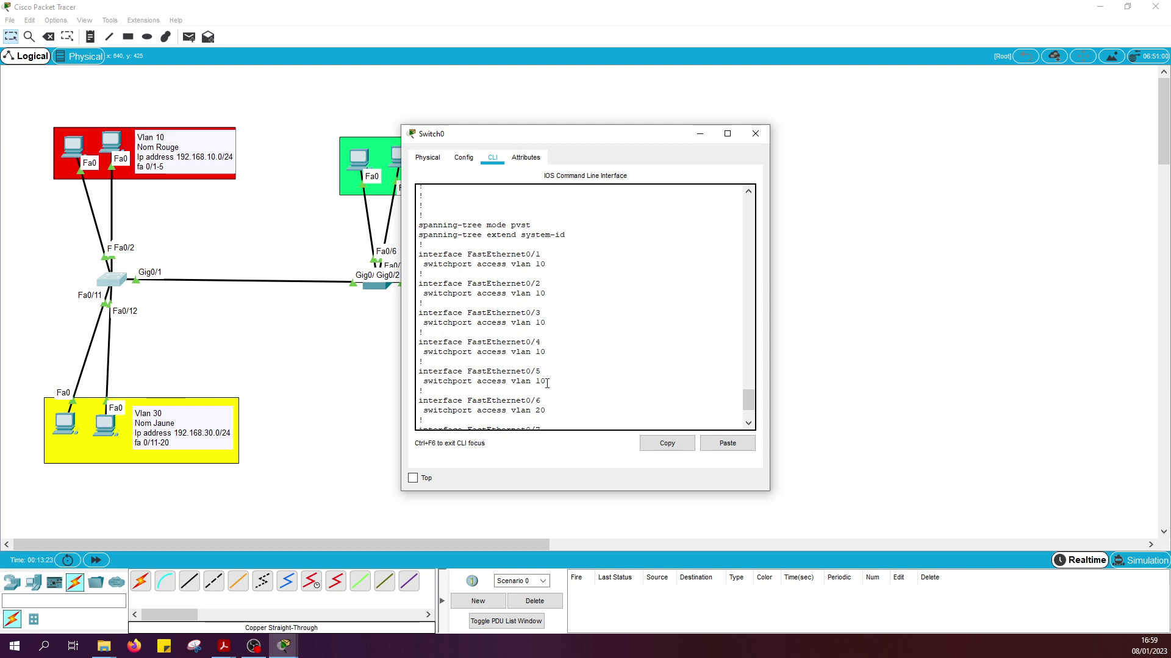
left_click_drag(546, 383, 545, 247)
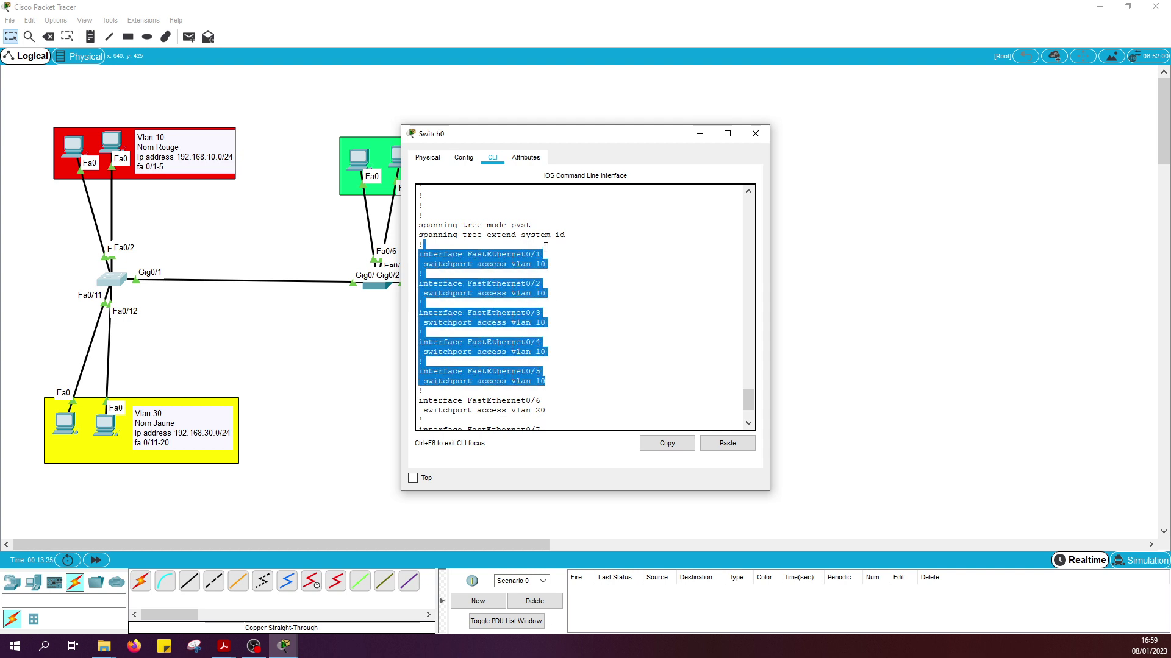
left_click(617, 354)
scroll(541, 381, "down", 1)
left_click_drag(532, 370, 404, 345)
key("space")
scroll(522, 333, "down", 6)
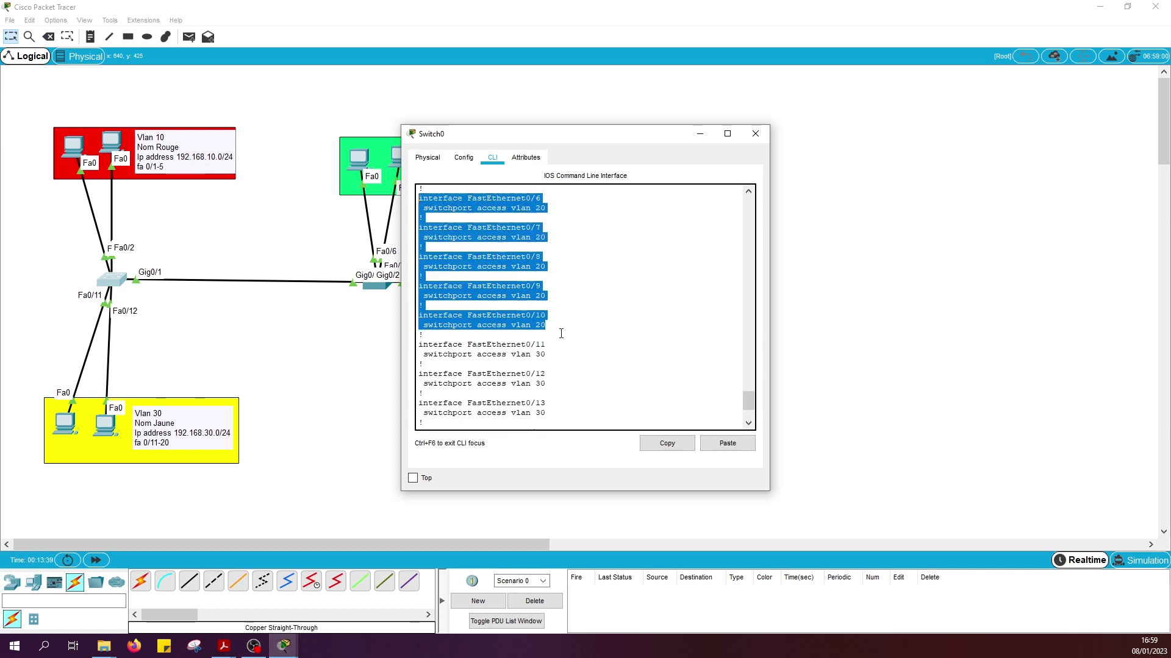
Step: Examine the FastEthernet ports assigned to VLAN 30 in the running configuration and close Switch0's window
scroll(549, 347, "down", 2)
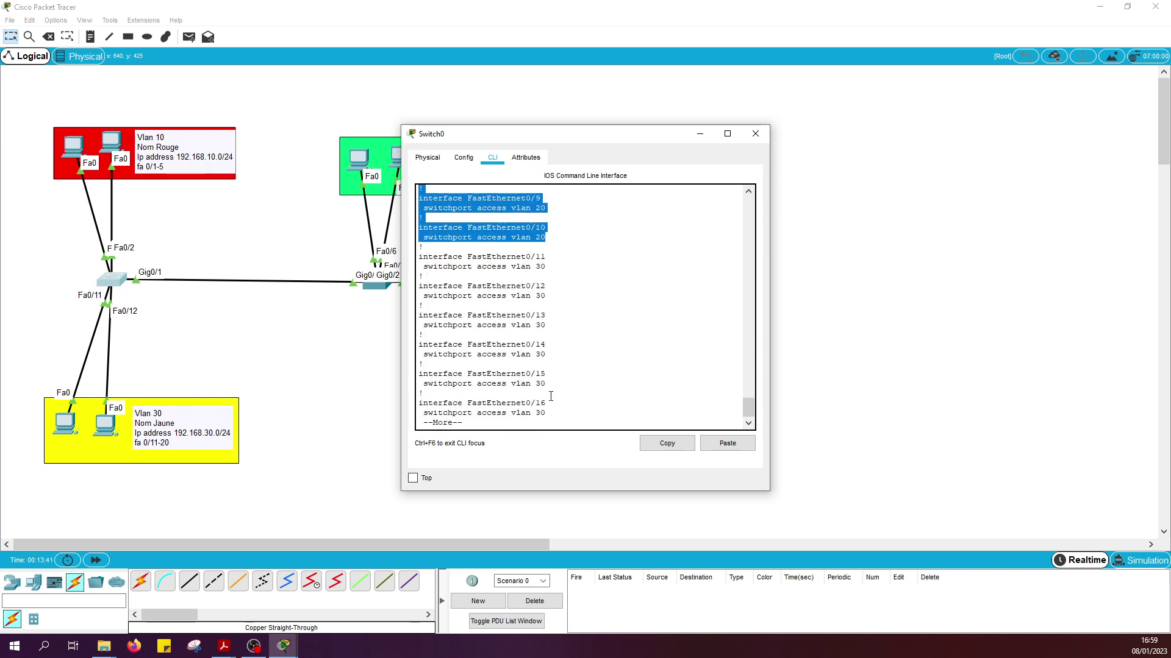
scroll(558, 378, "up", 2)
scroll(566, 359, "down", 2)
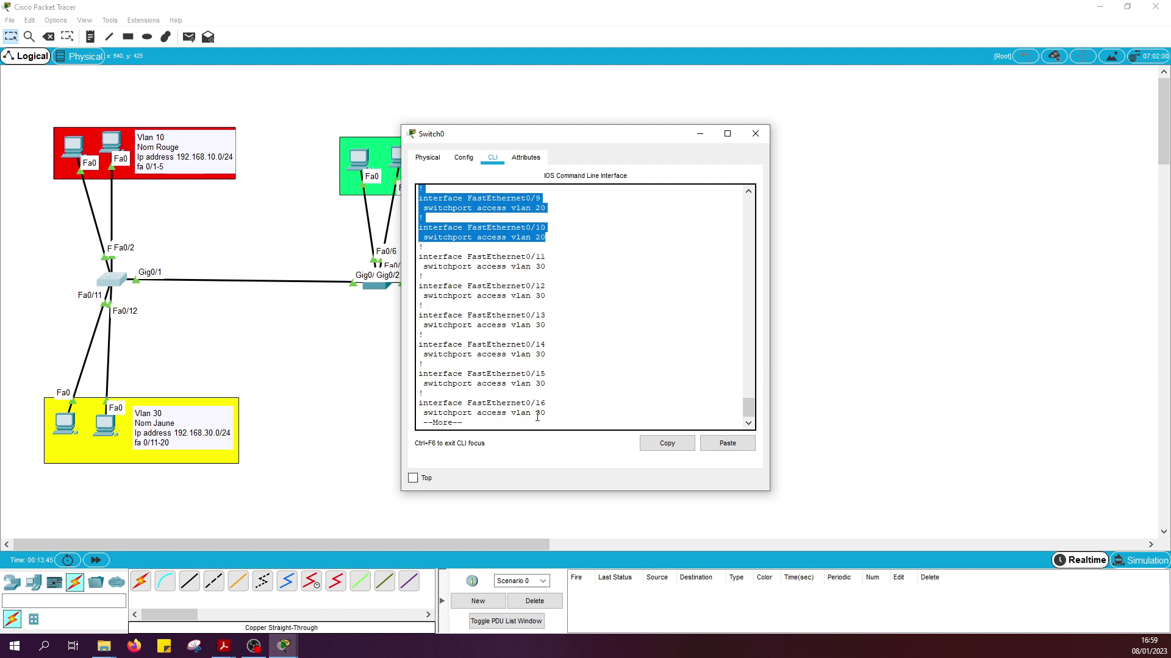
key("space")
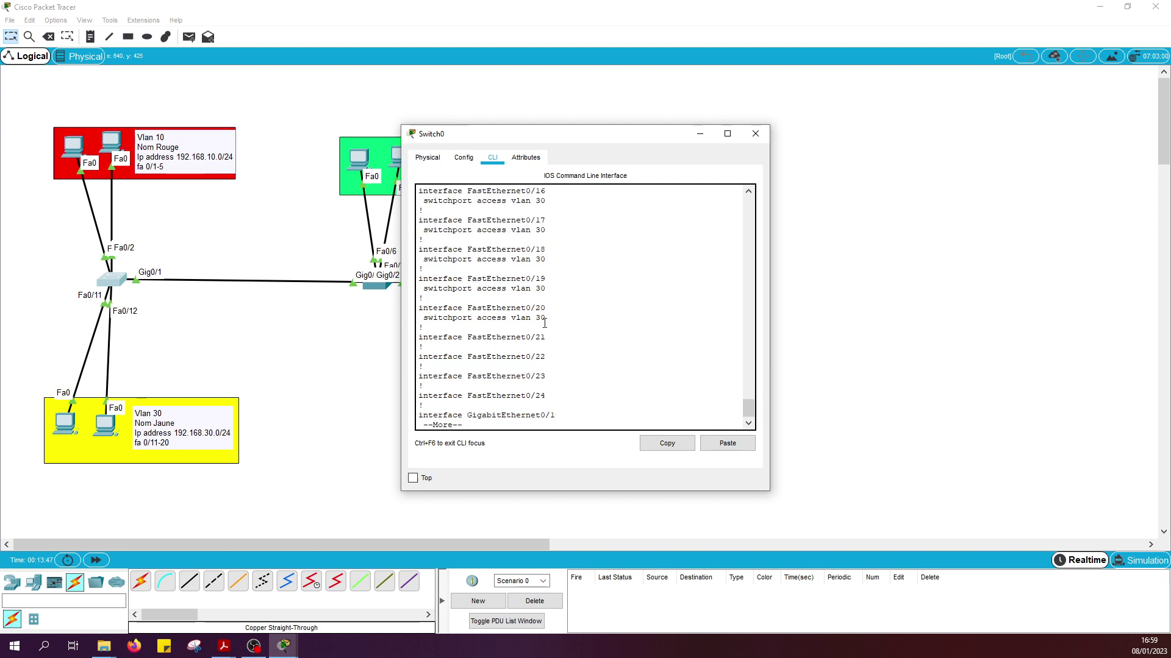
left_click_drag(547, 318, 526, 205)
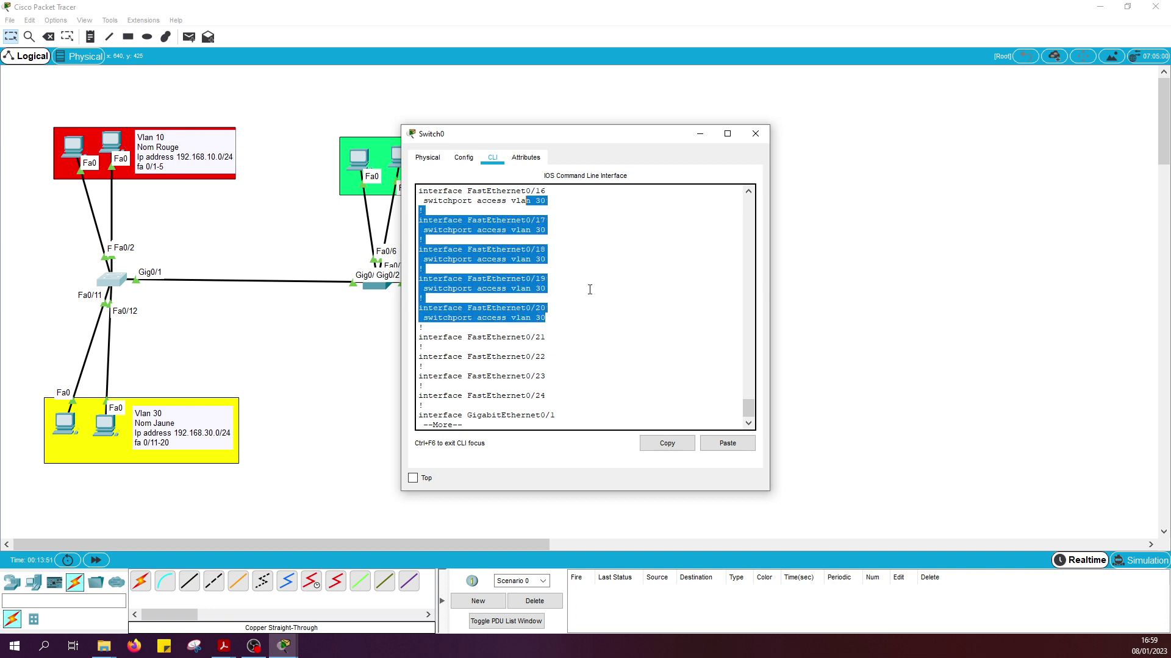
left_click(579, 395)
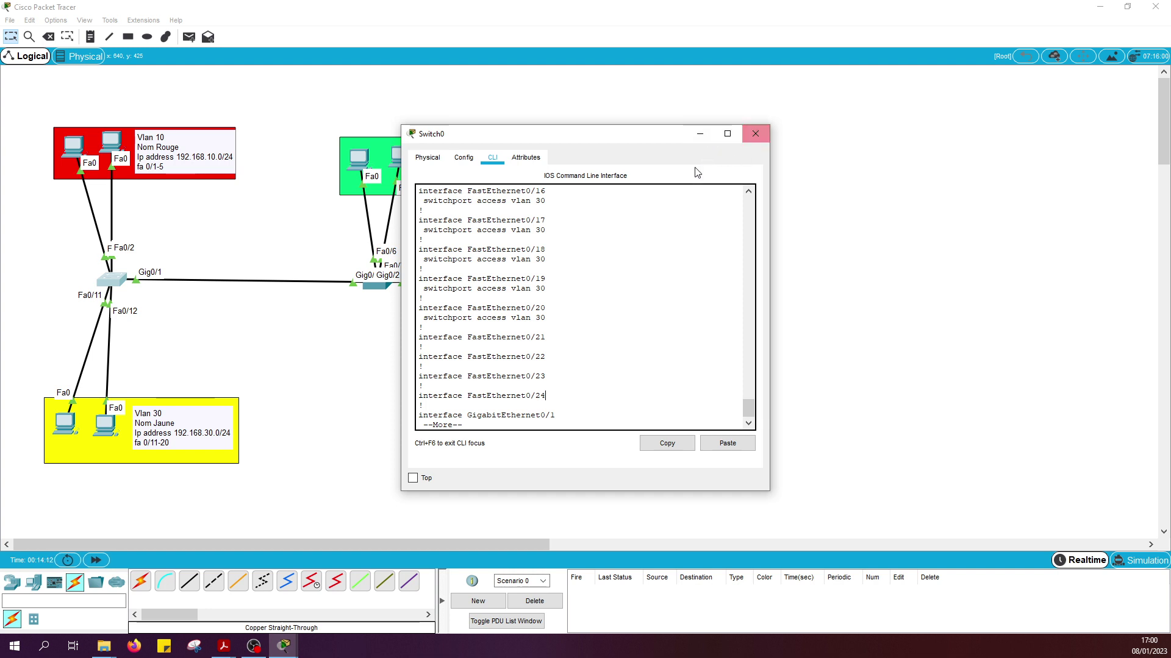
left_click(754, 134)
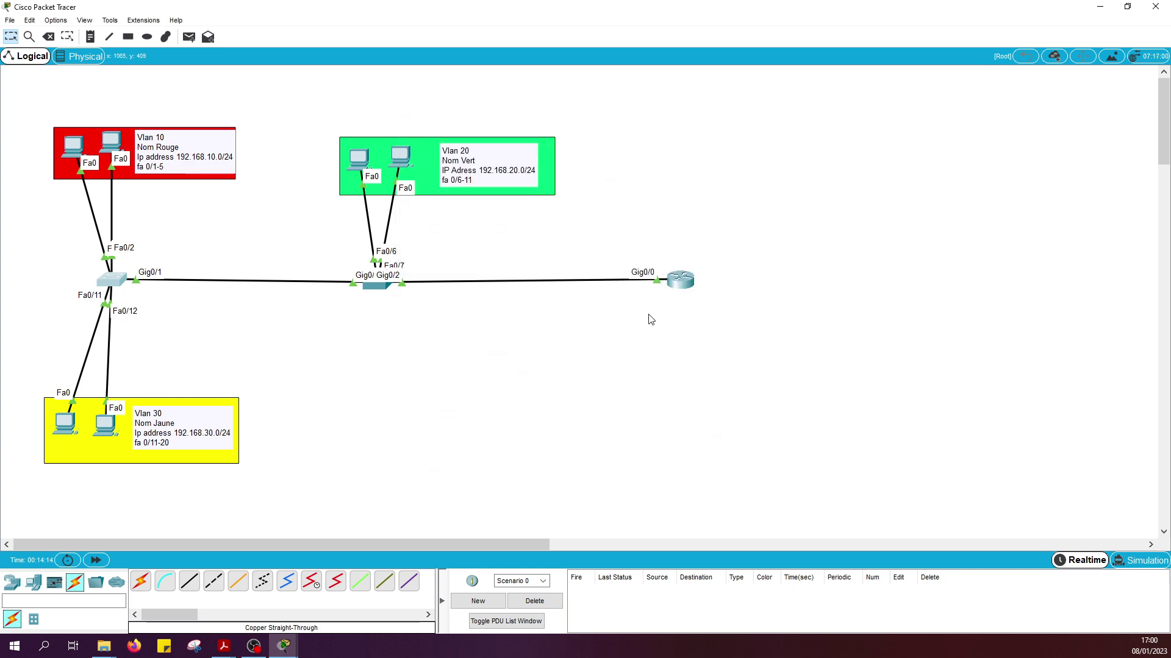
Step: Open Router0's command line and exit interface configuration to global configuration mode
mouse_move(681, 290)
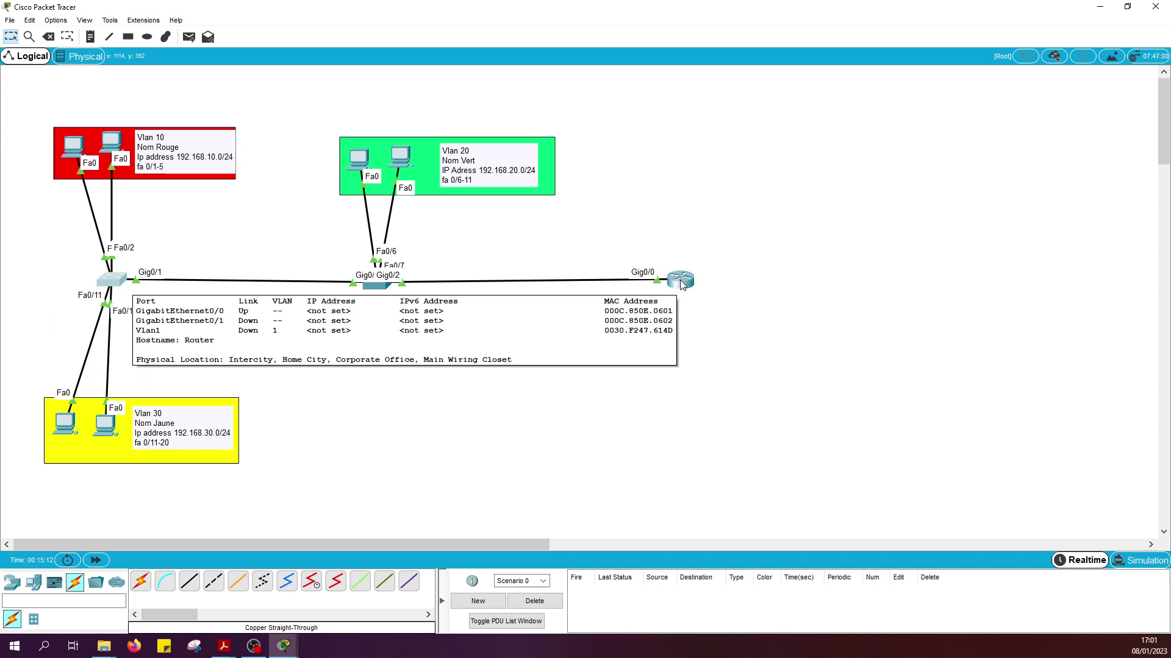
left_click(680, 282)
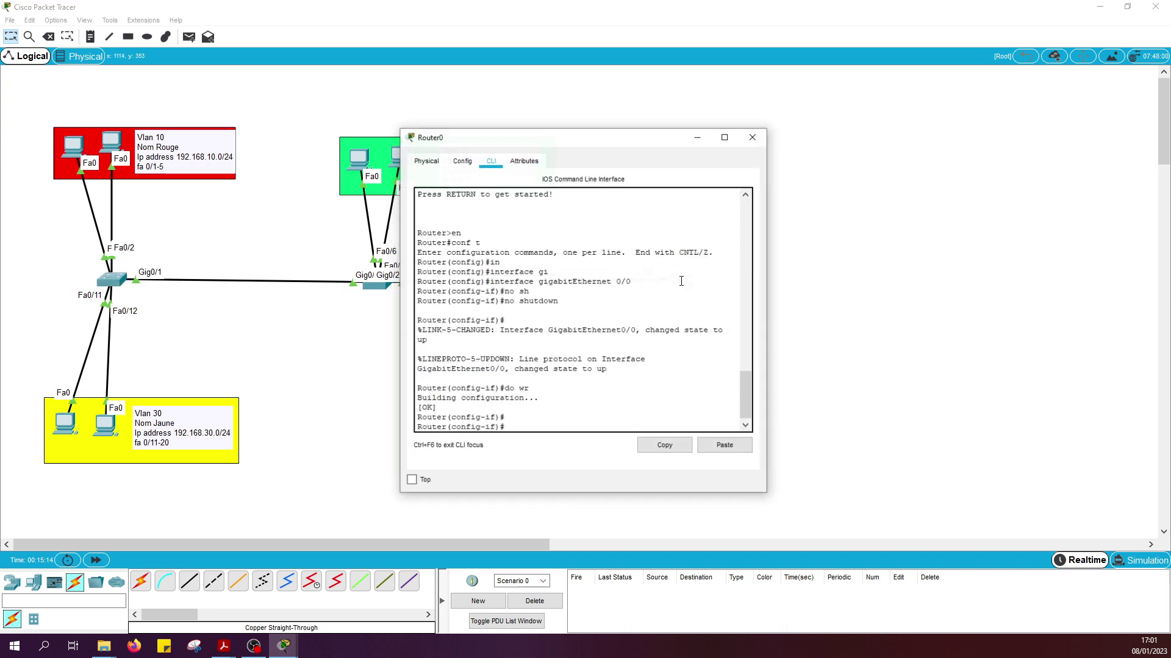
key("Return")
key("Return")
key("Return")
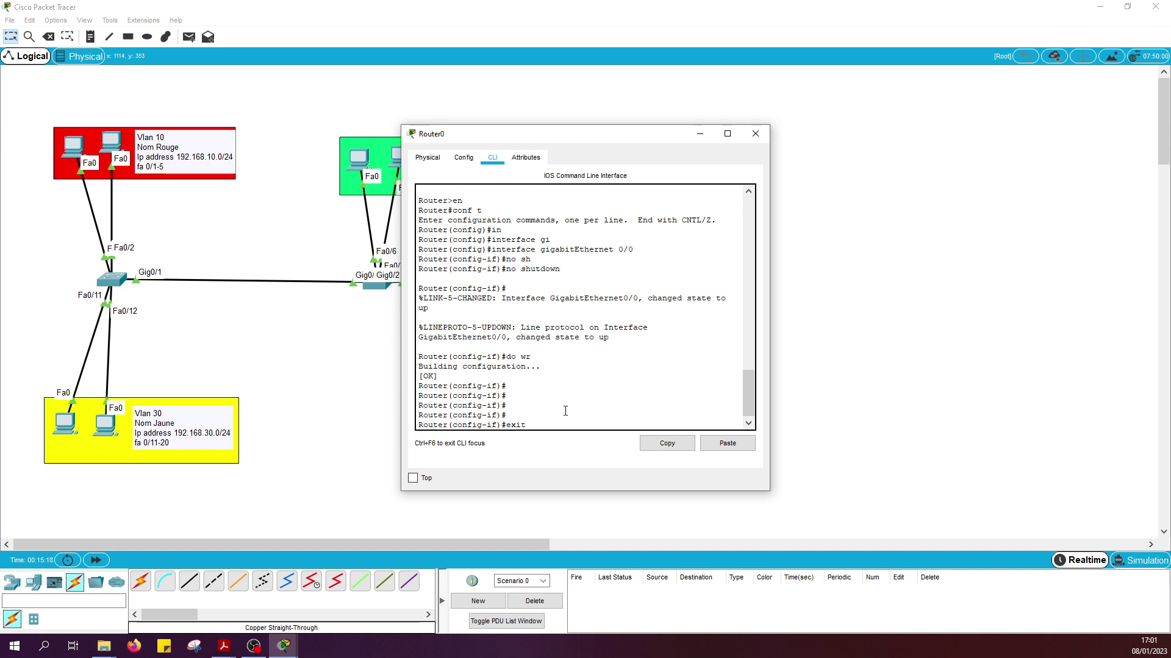
key("Return")
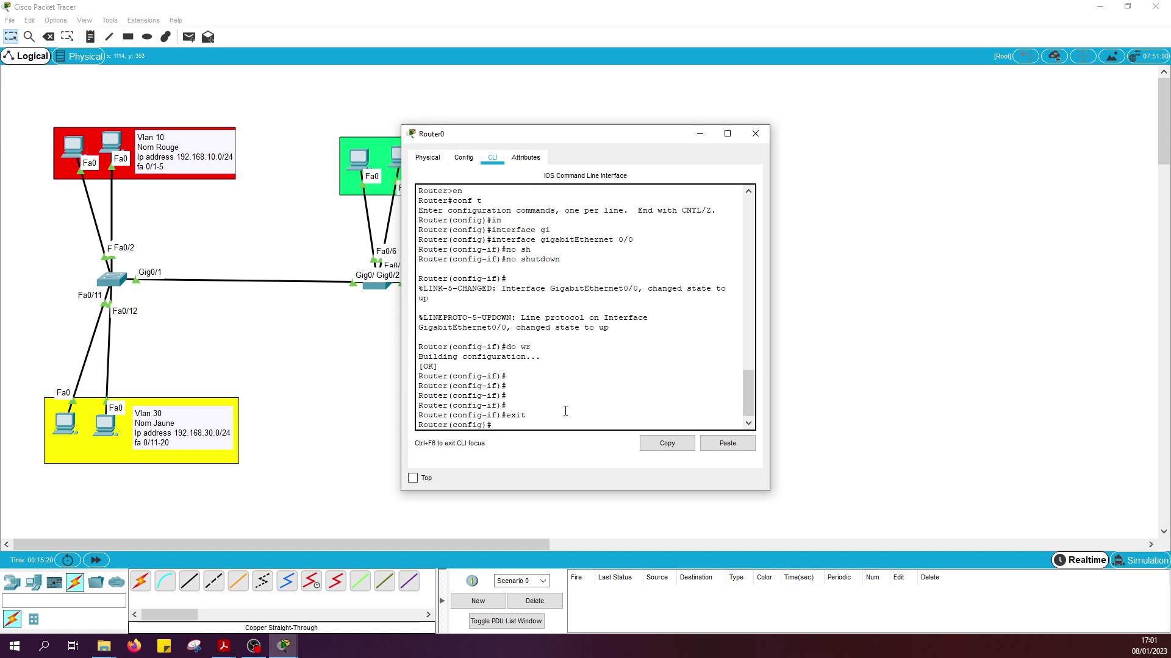
Step: Create subinterface gigabitEthernet 0/0.10 on Router0 for VLAN 10
type("inter")
key("Tab")
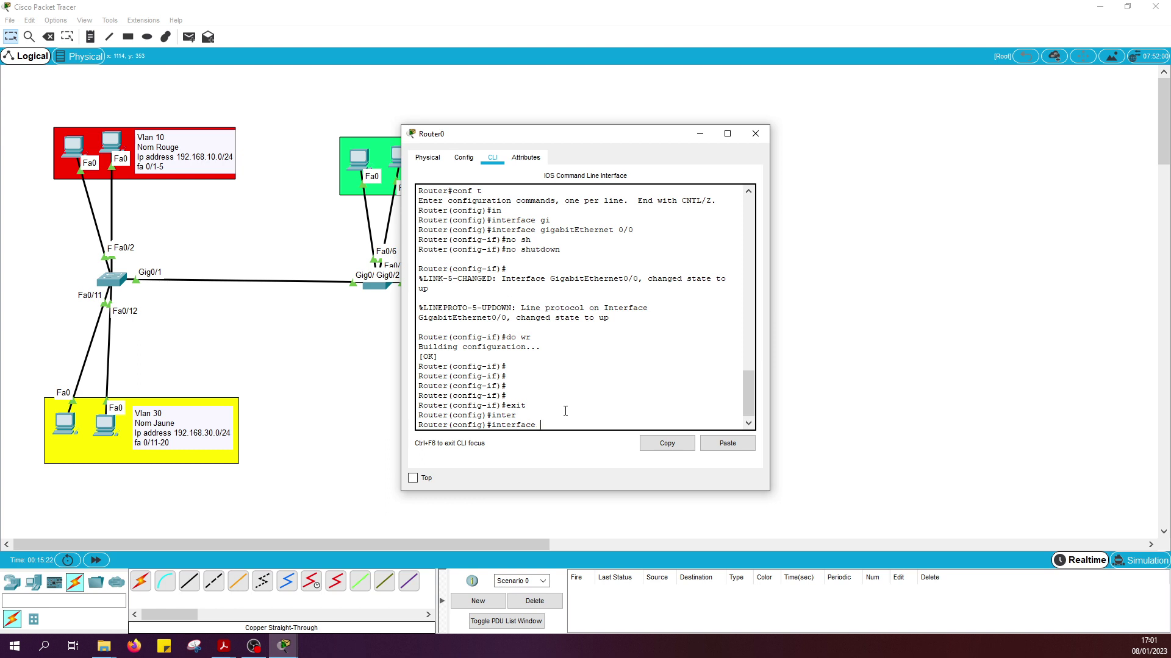
type("gi")
key("Tab")
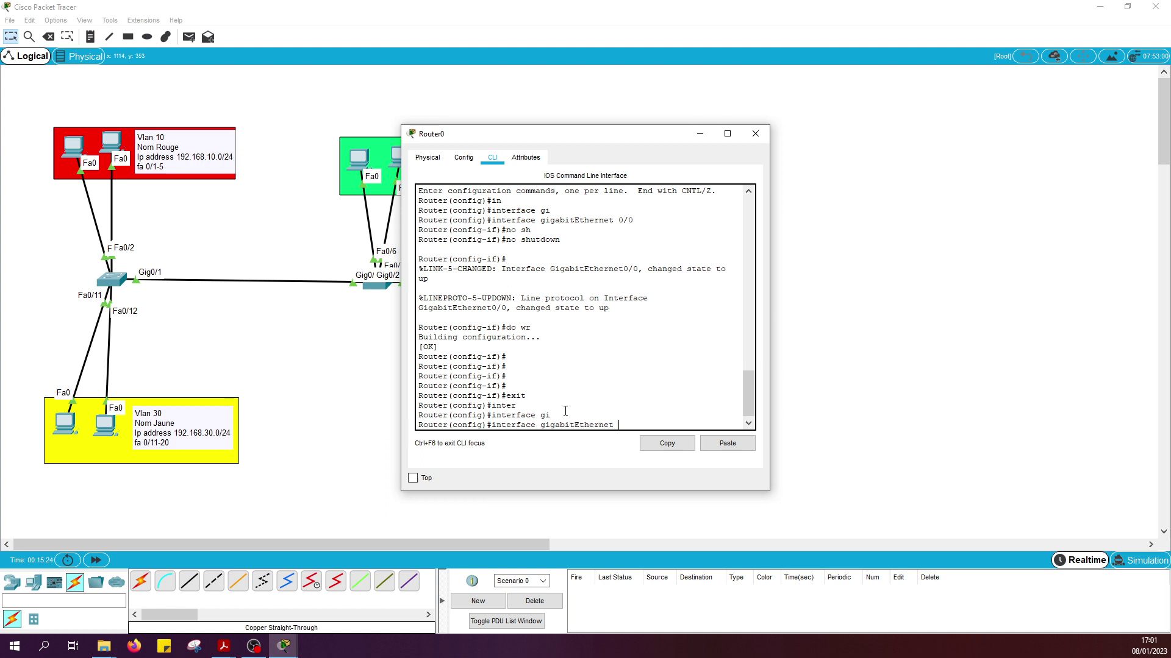
type("0/0.10/0.10")
key("Return")
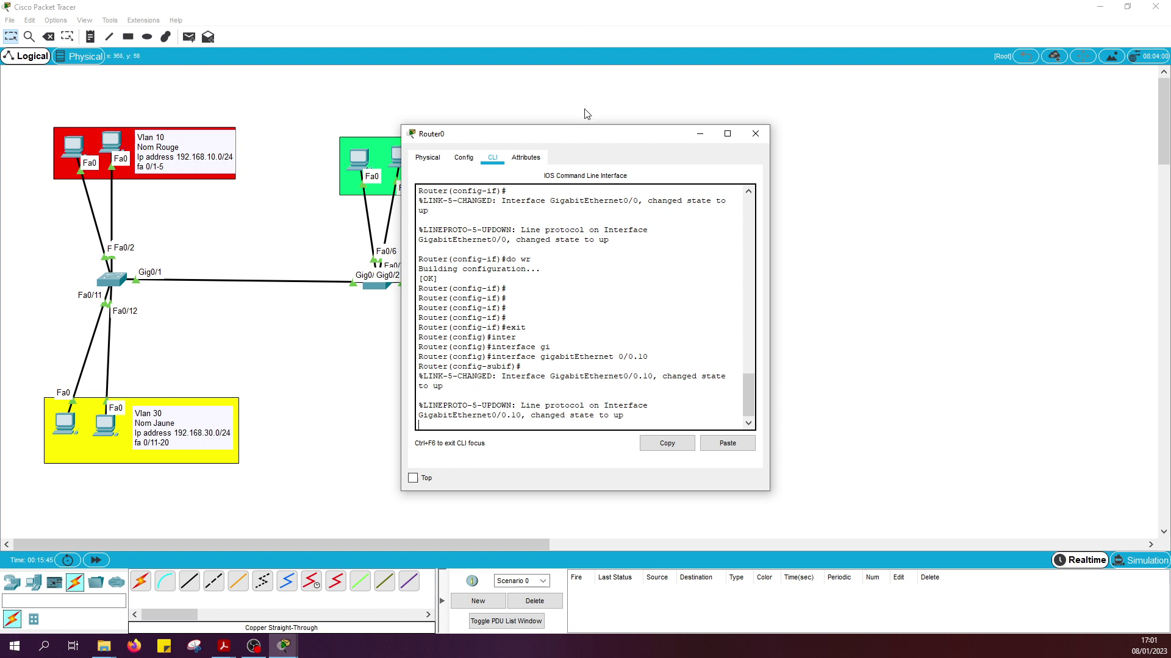
Step: Set dot1Q encapsulation with VLAN 10 on Router0's subinterface gigabitEthernet 0/0.10
left_click_drag(588, 137, 672, 322)
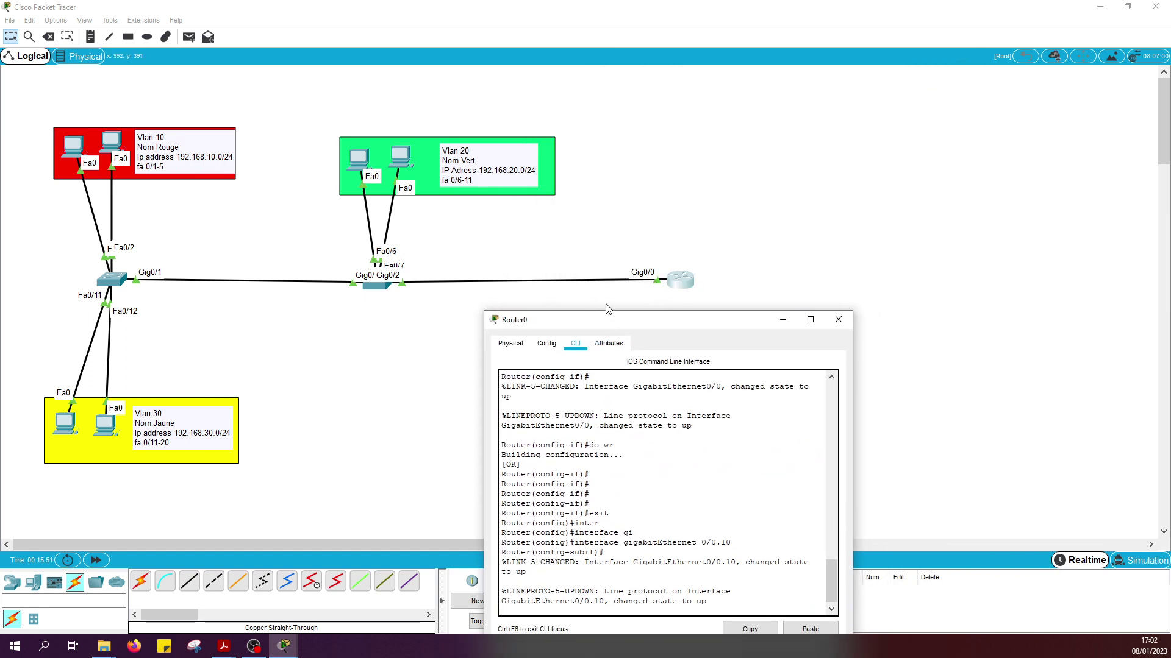
left_click_drag(720, 326, 731, 155)
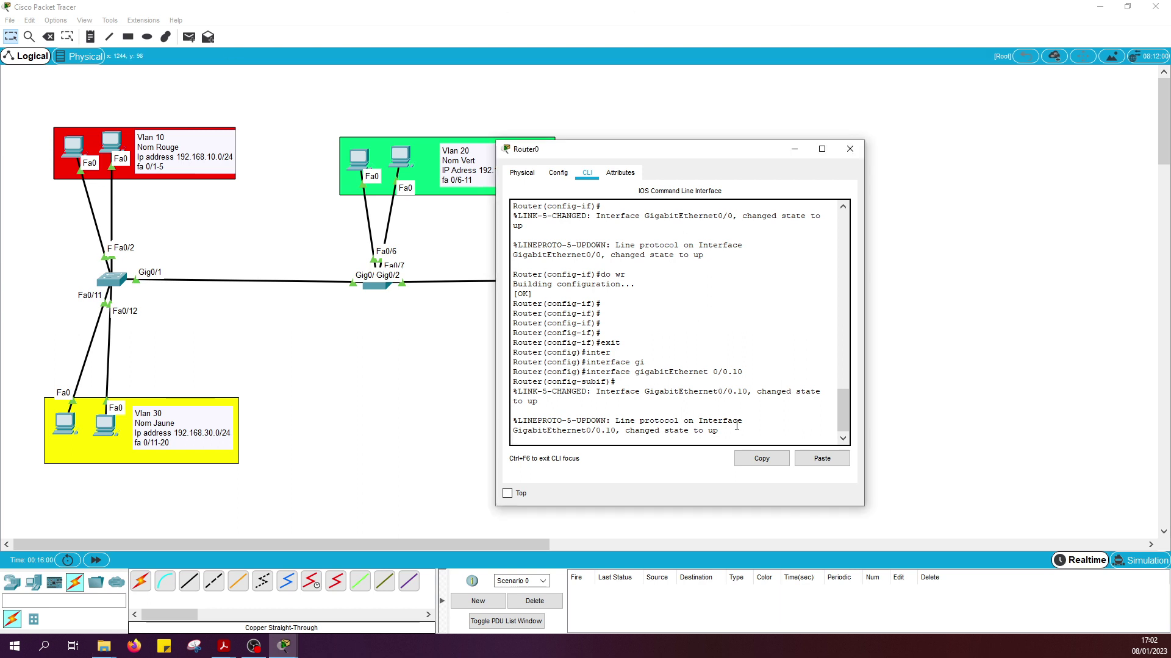
key("Return")
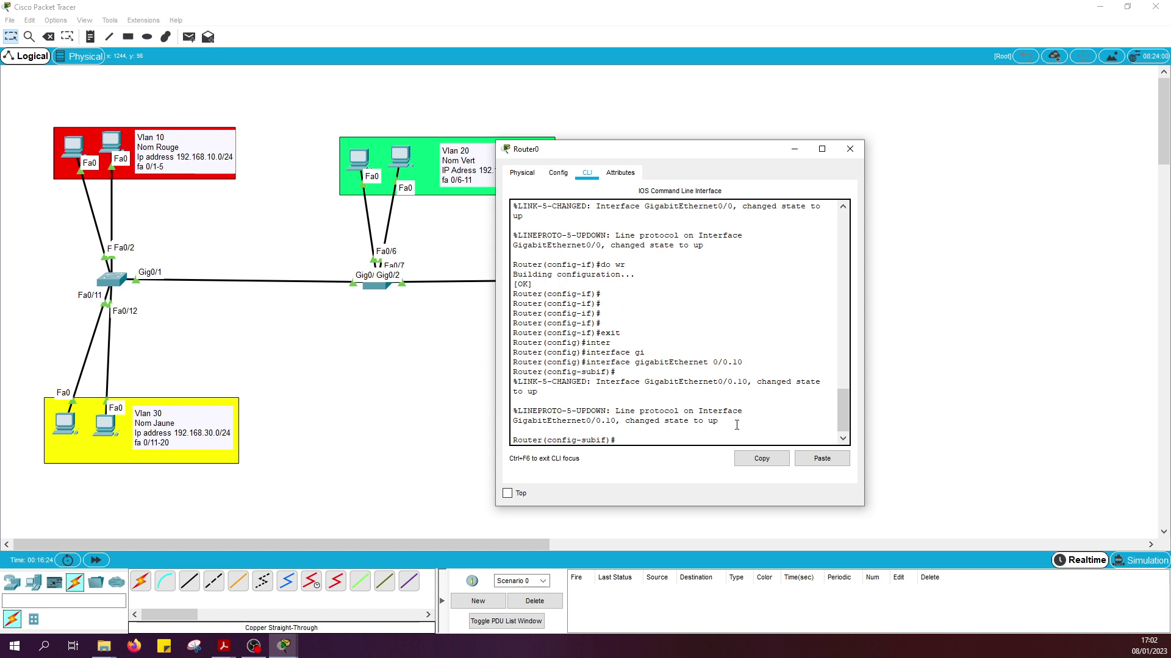
key("Tab")
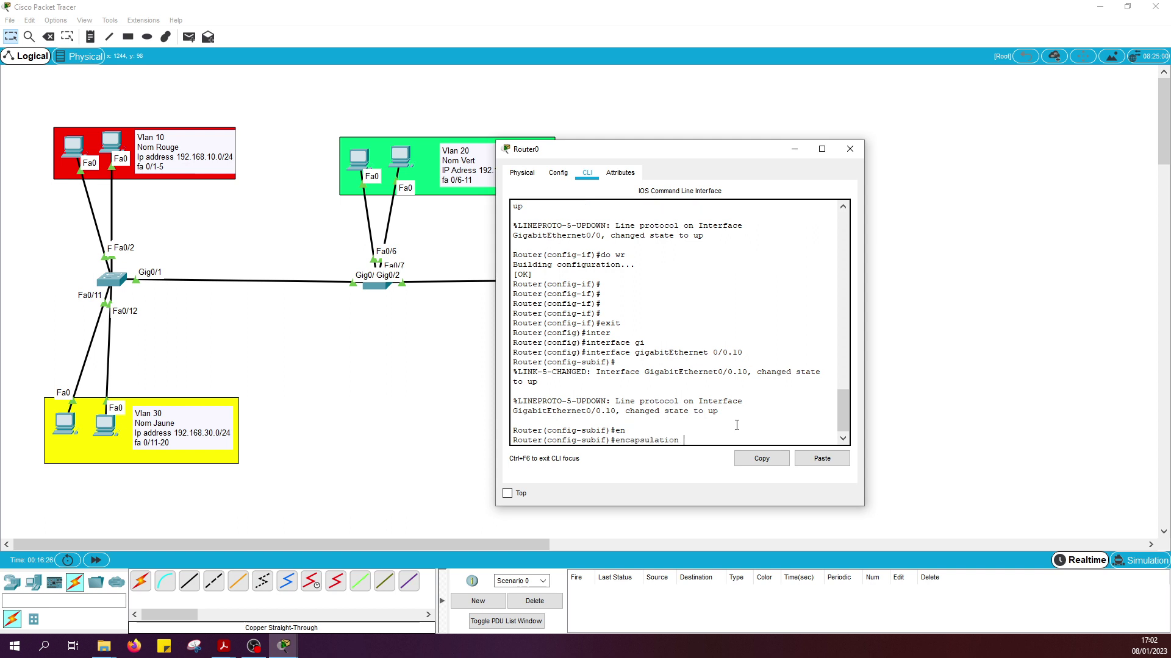
type("do")
key("Tab")
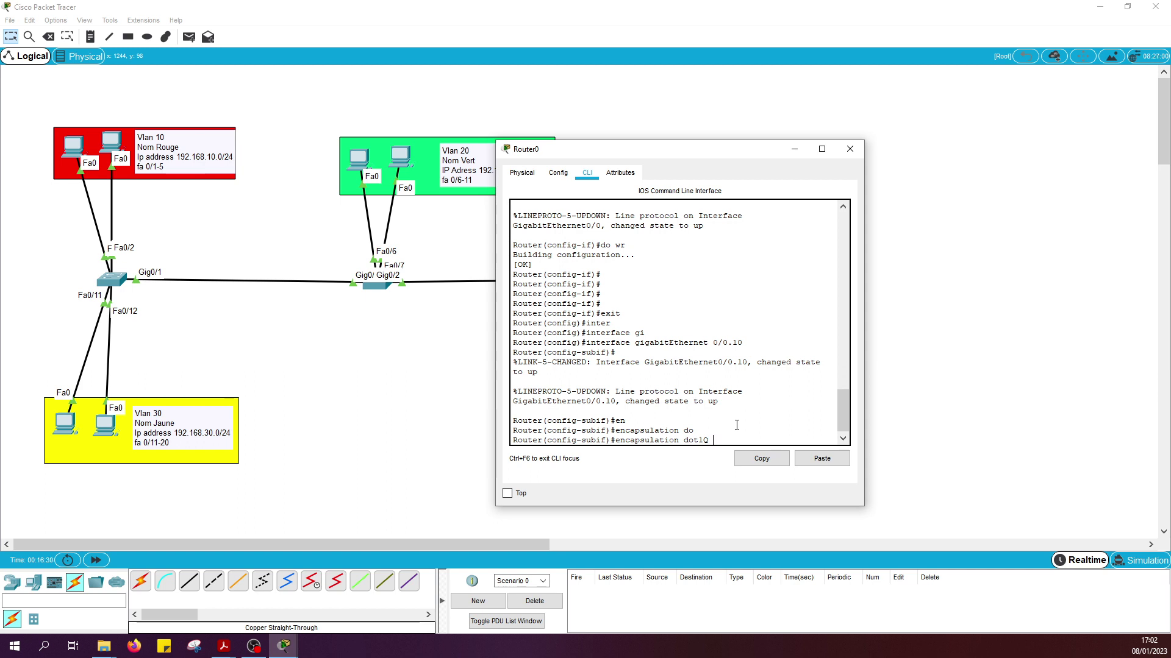
type("10")
key("Return")
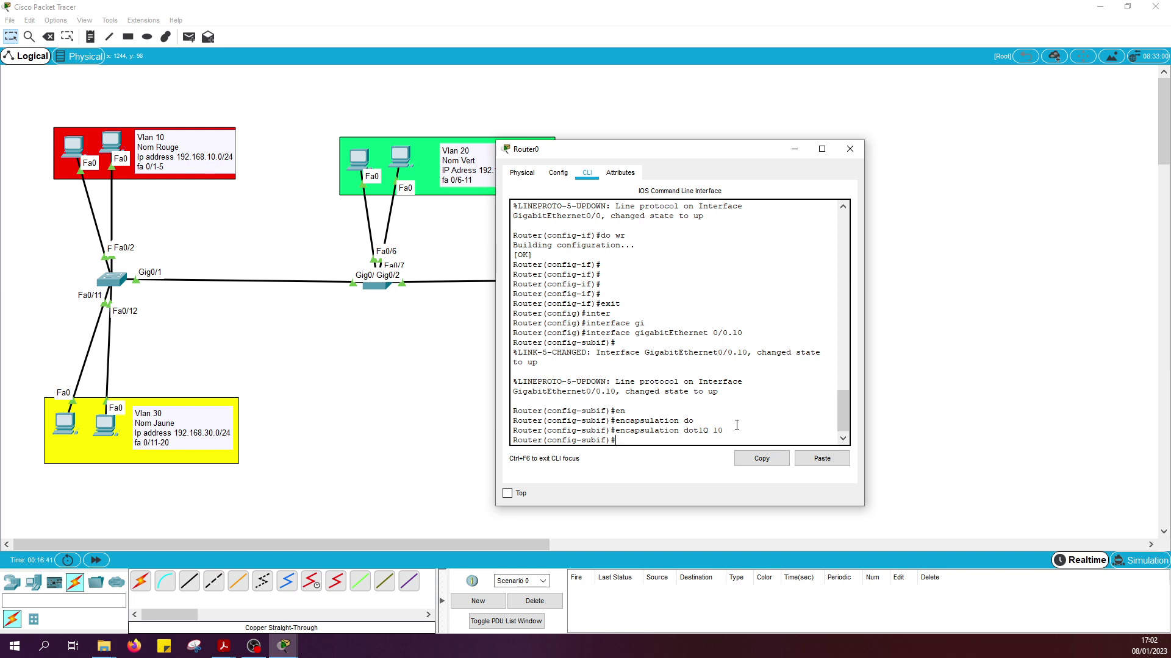
Step: Assign IP address 192.168.10.254 with mask 255.255.255.0 to subinterface gigabitEthernet 0/0.10
type("ip ad")
key("Tab")
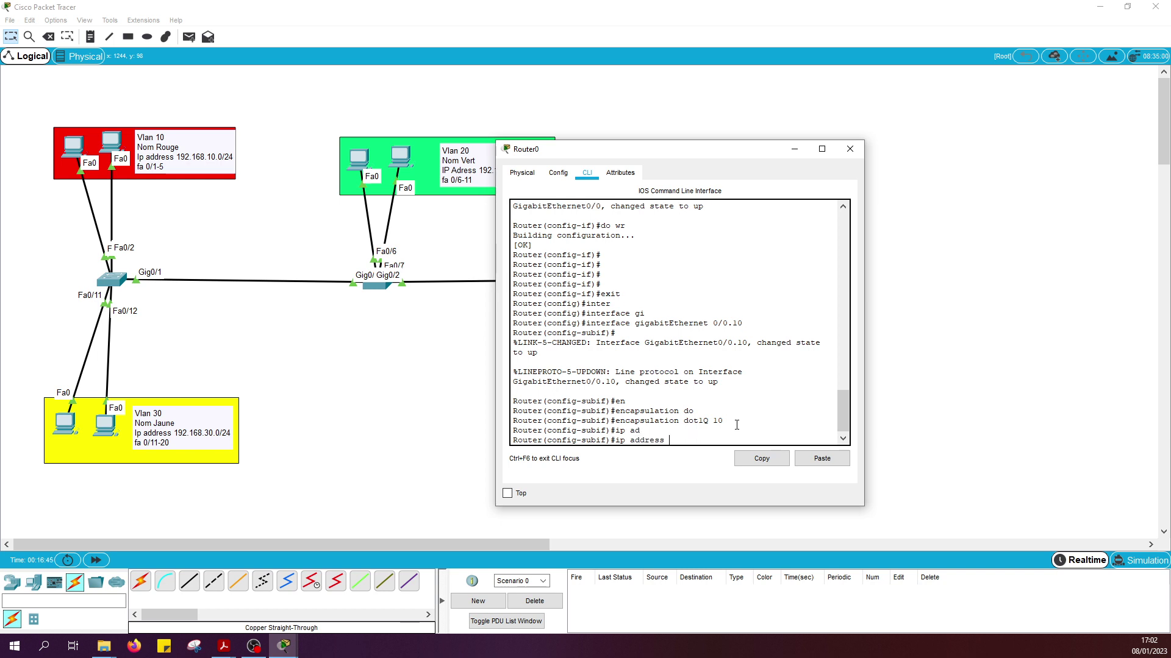
type("192.168.10.254")
type("255.255")
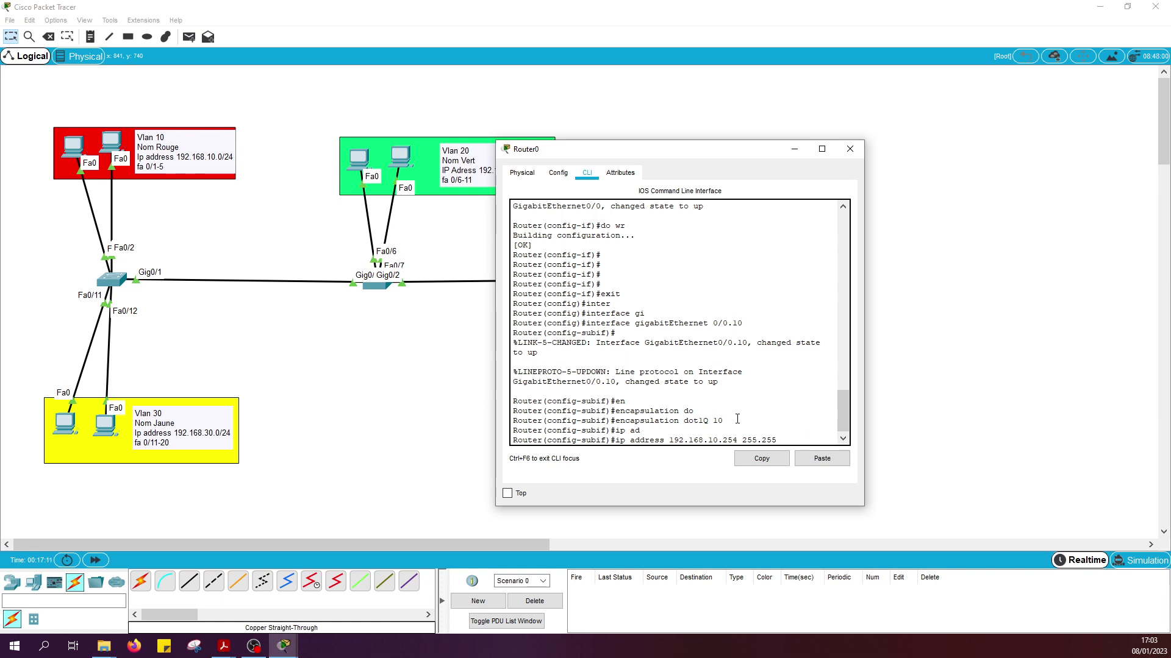
type(".255.0")
key("Return")
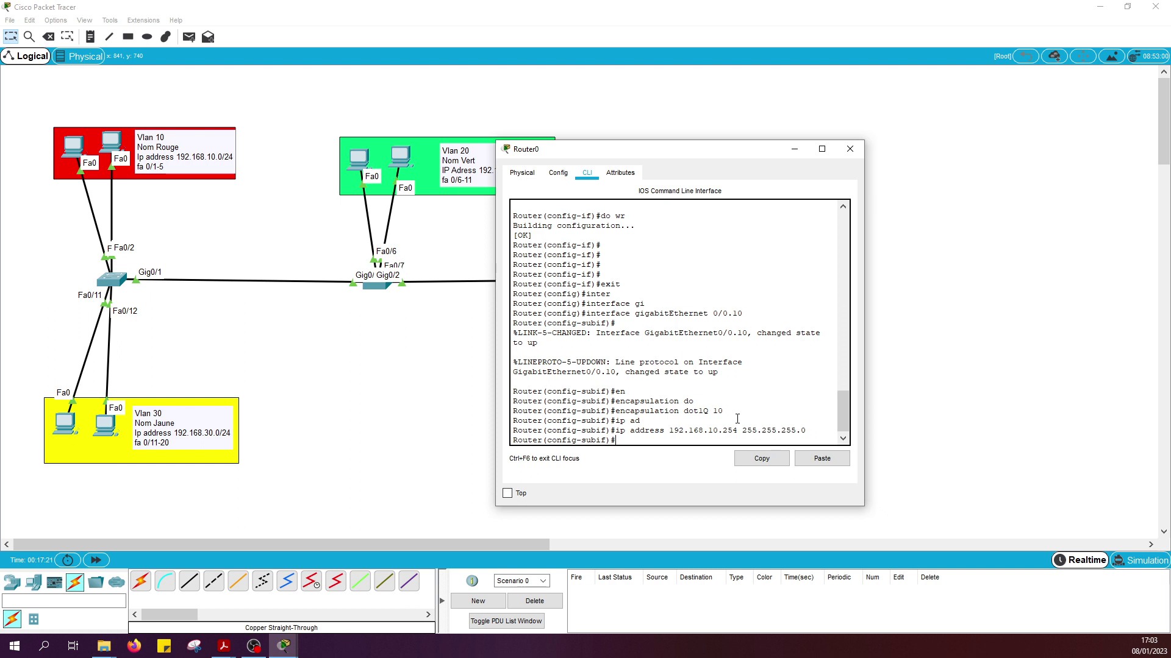
Step: Create subinterface gigabitEthernet 0/0.20 on Router0 for VLAN 20
key("Up")
key("Up")
key("Up")
key("Up")
type("20")
key("Return")
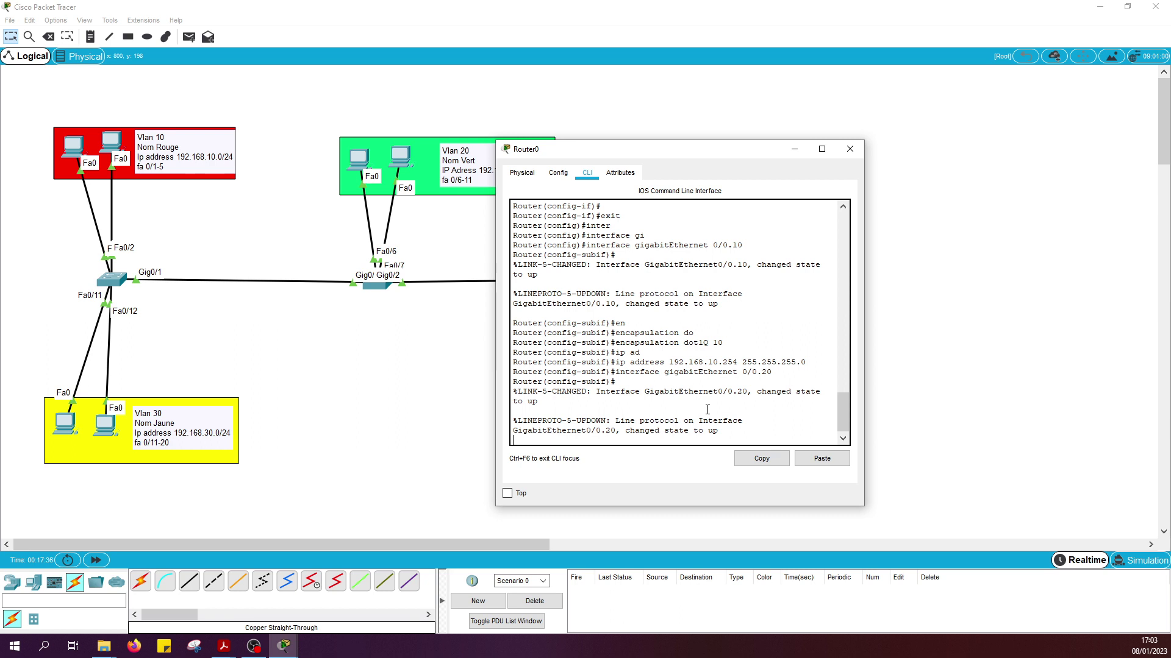
key("Return")
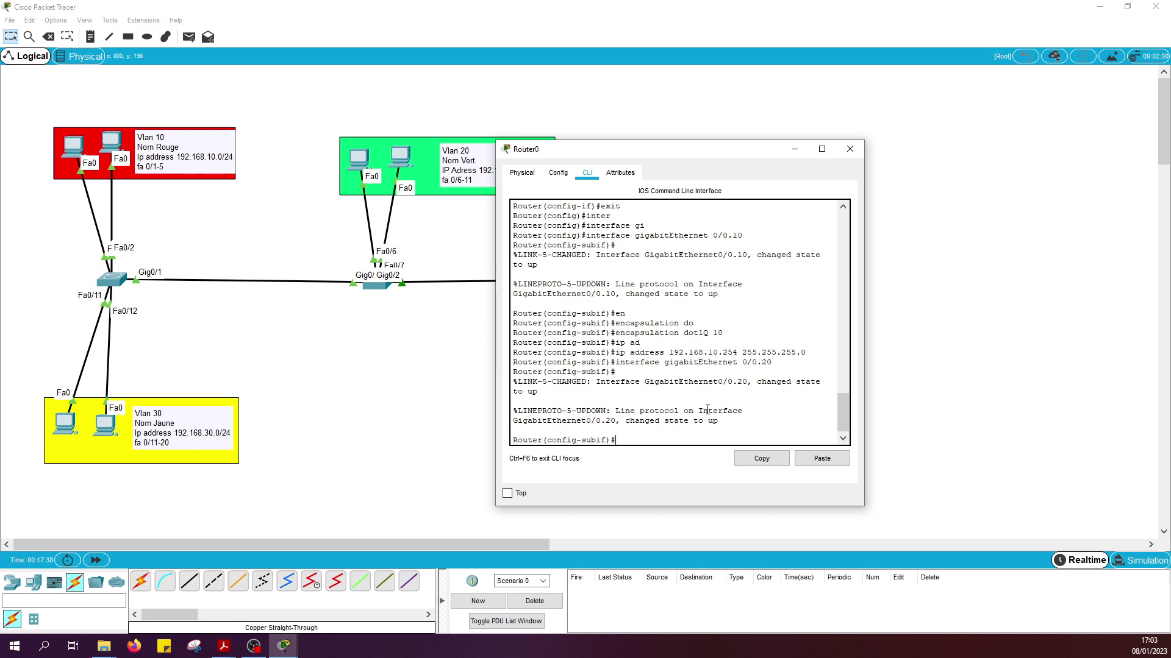
Step: Set dot1Q encapsulation with VLAN 20 on Router0's subinterface gigabitEthernet 0/0.20
type("en")
key("Tab")
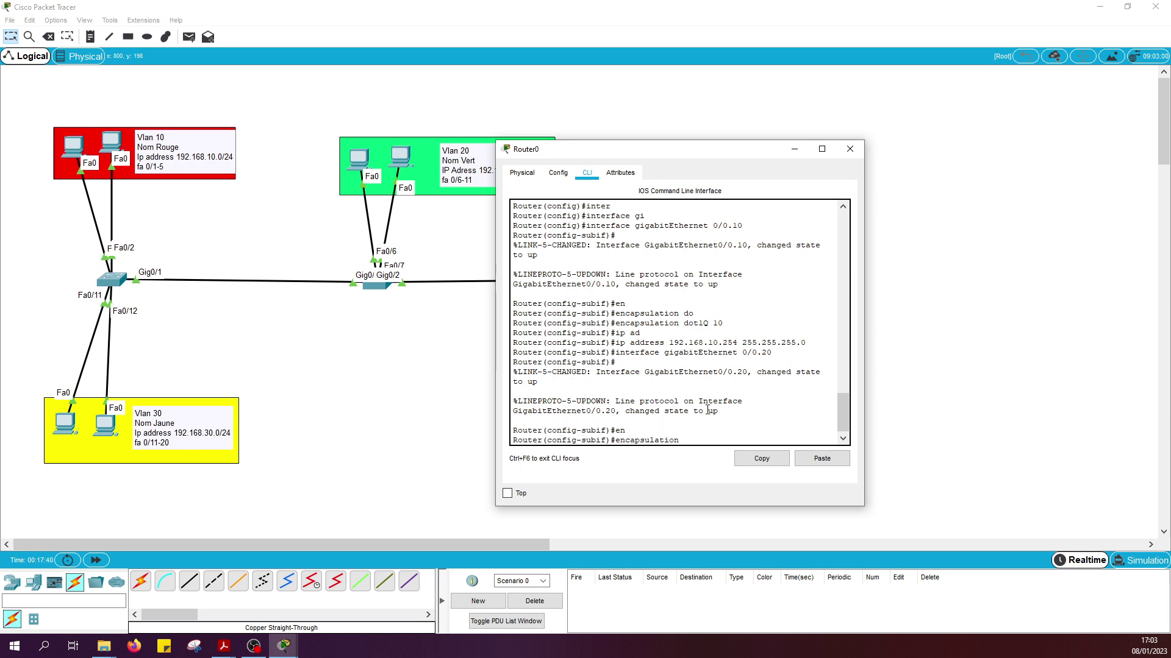
type("do")
key("Tab")
type("20")
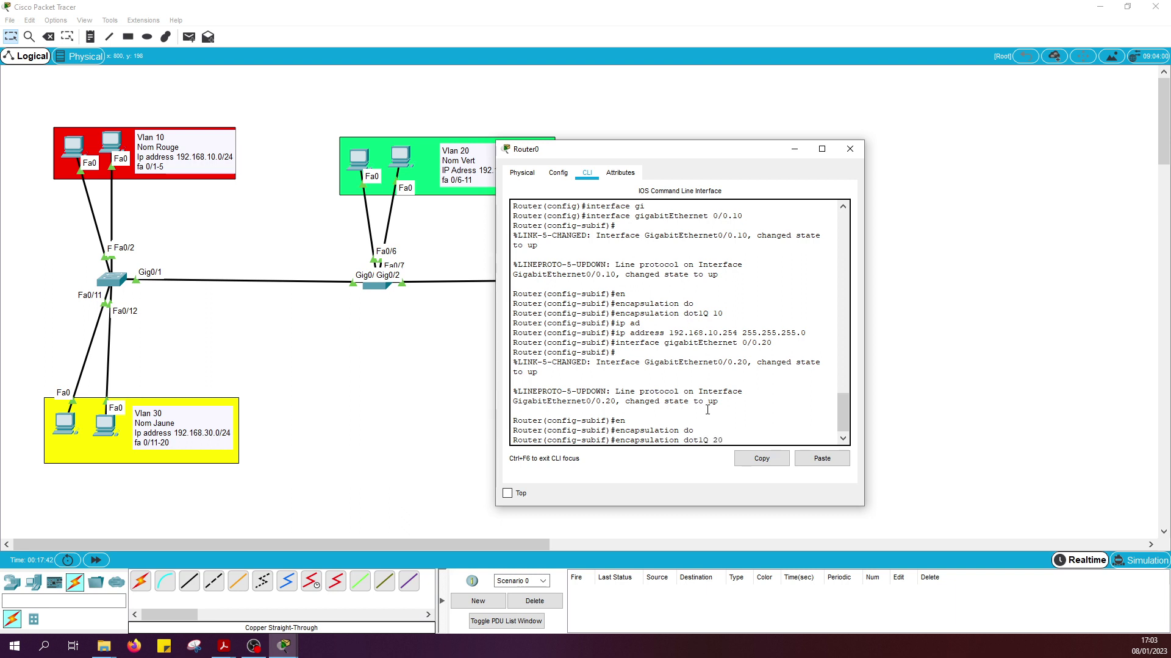
key("Return")
Step: Assign IP address 192.168.20.254 with mask 255.255.255.0 to subinterface gigabitEthernet 0/0.20
type("ip ")
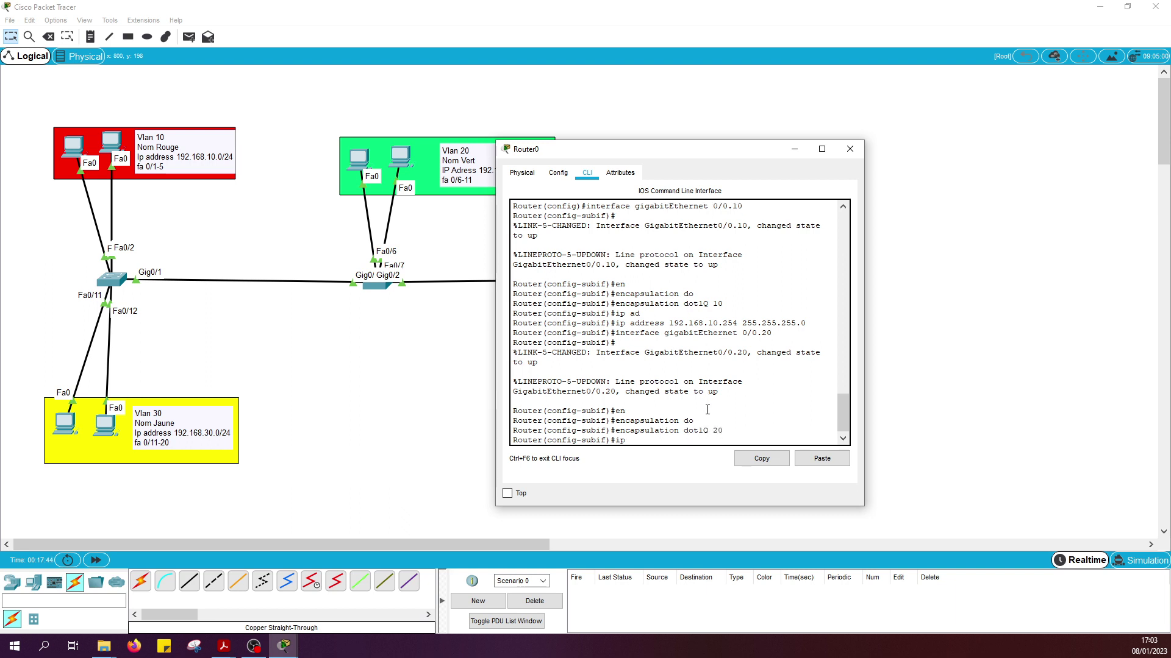
type("add")
key("Tab")
type("1")
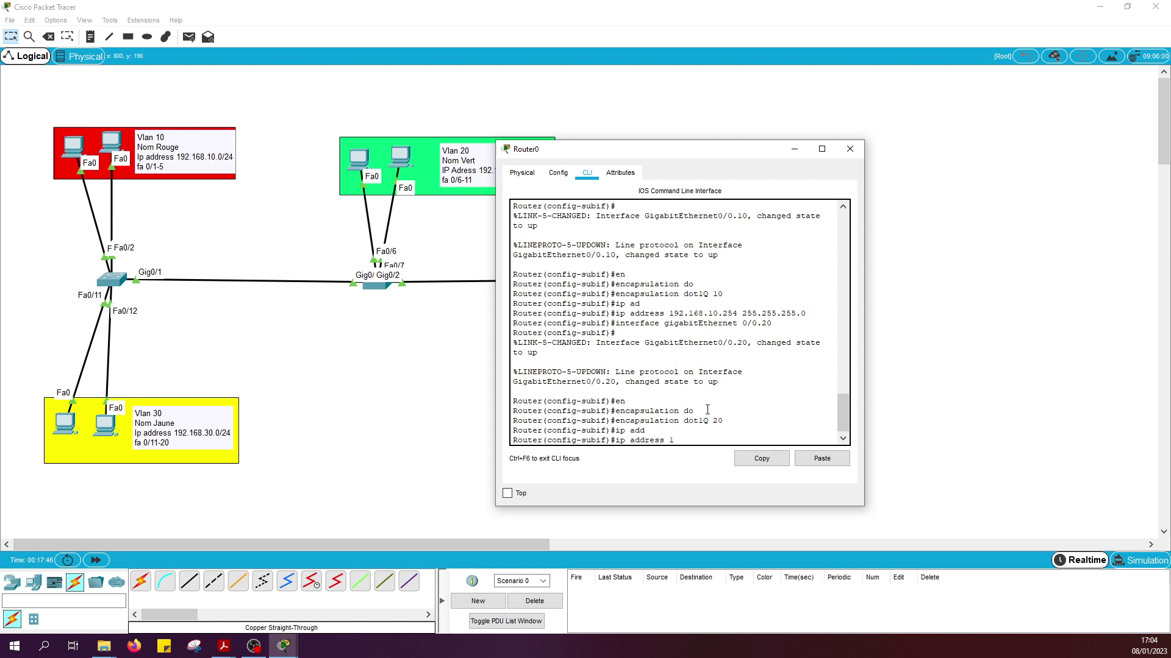
type("92.1")
type("68.")
type("20.")
type("2254")
key("BackSpace")
key("BackSpace")
key("BackSpace")
type("54")
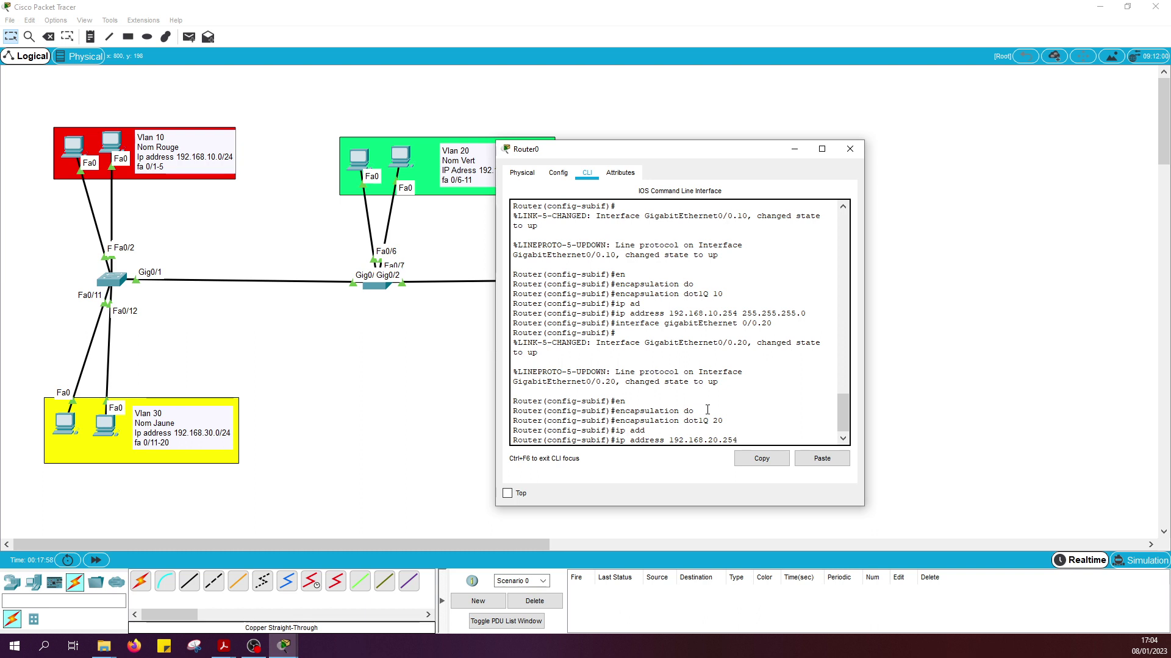
type(" 255.255.")
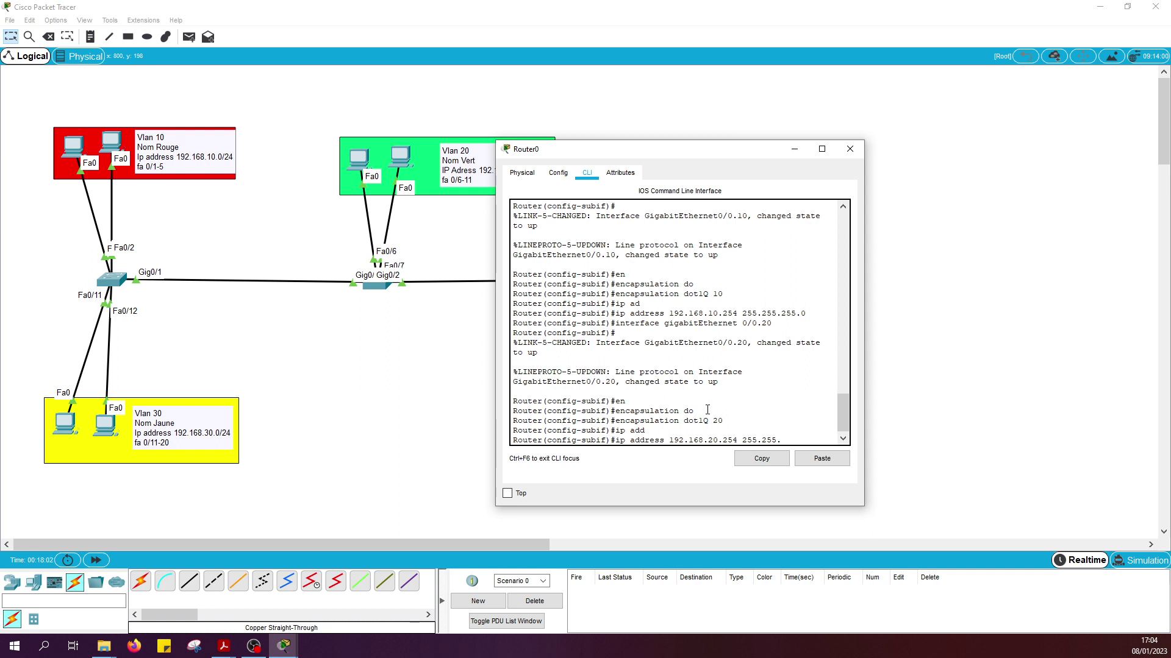
type("255.0")
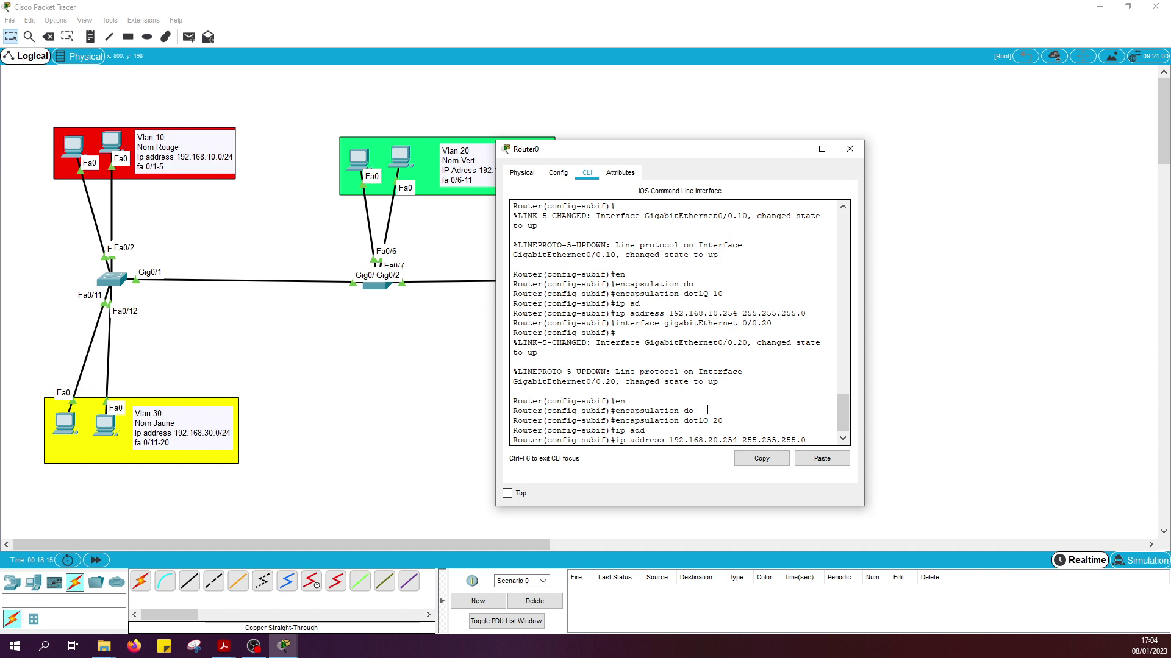
key("Return")
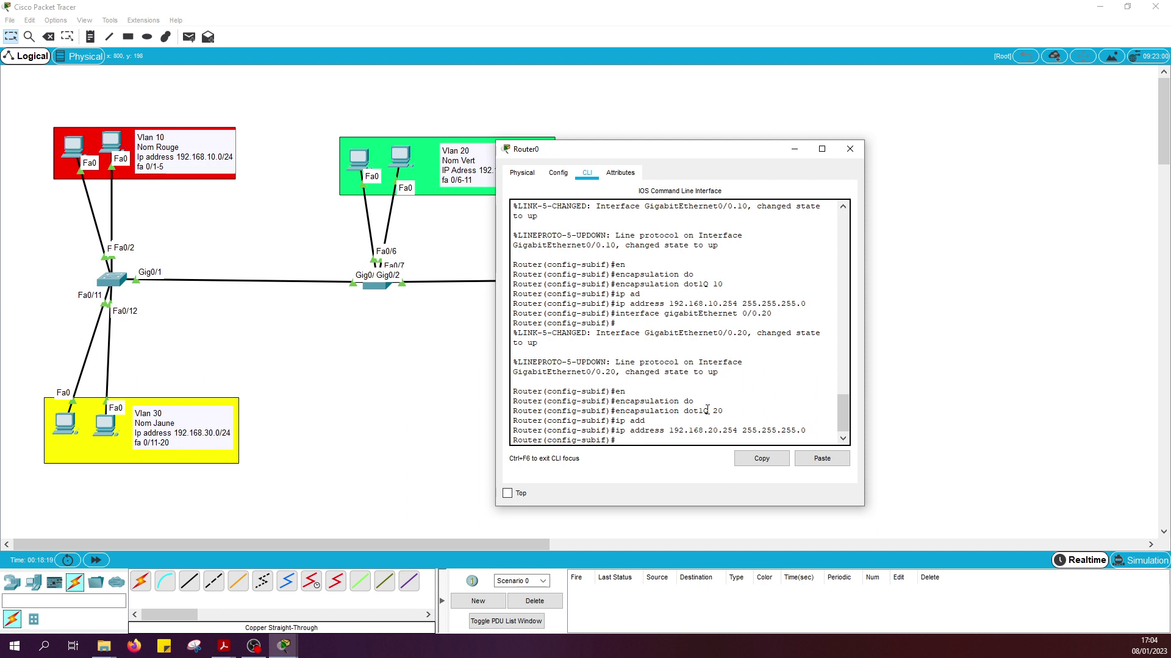
Step: Create subinterface gigabitEthernet 0/0.30 on Router0 for VLAN 30
key("Up")
key("Up")
key("Up")
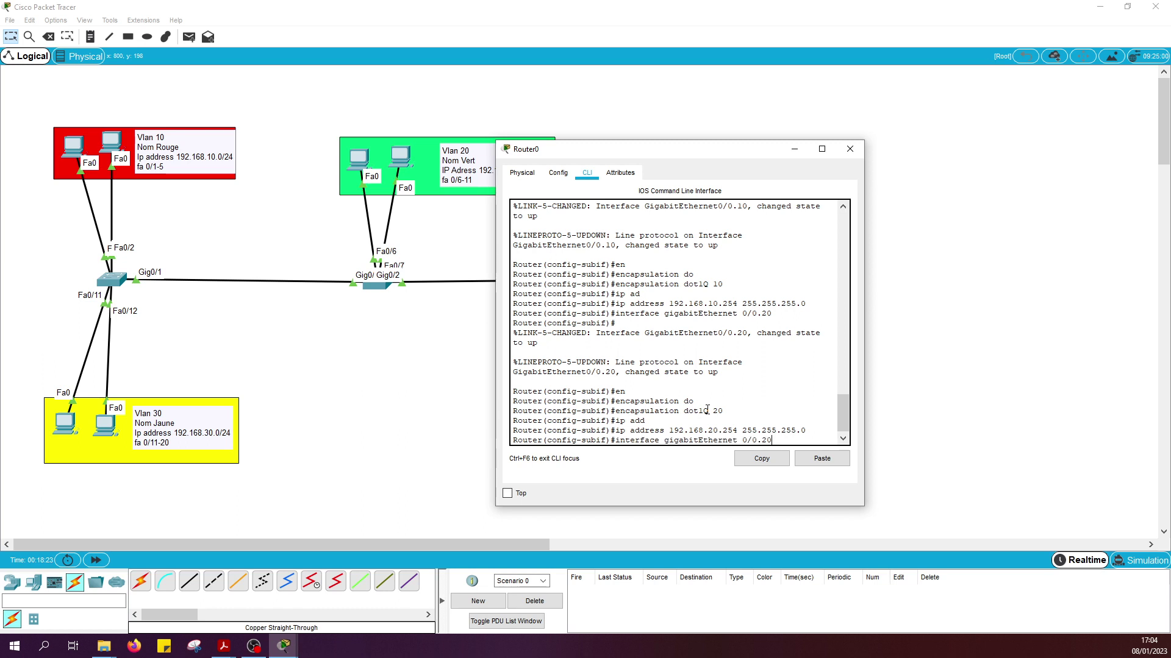
key("BackSpace")
key("BackSpace")
type("30")
key("Return")
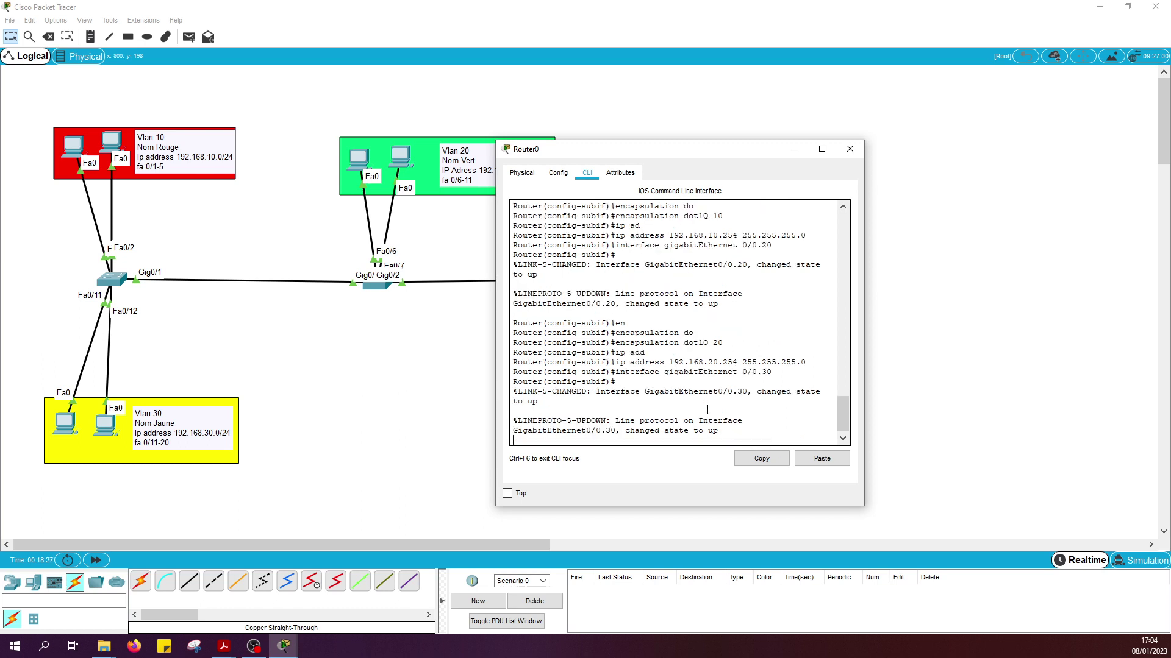
key("Return")
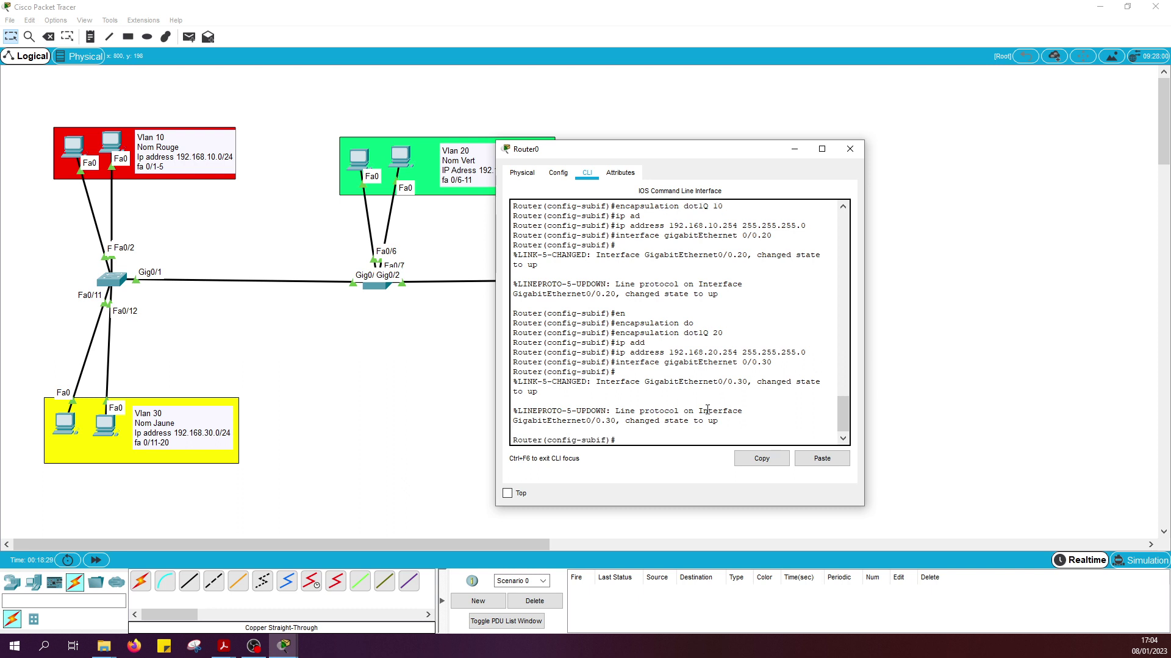
Step: Set dot1Q encapsulation with VLAN 30 on Router0's subinterface gigabitEthernet 0/0.30
type("en")
key("Tab")
type("c")
key("Tab")
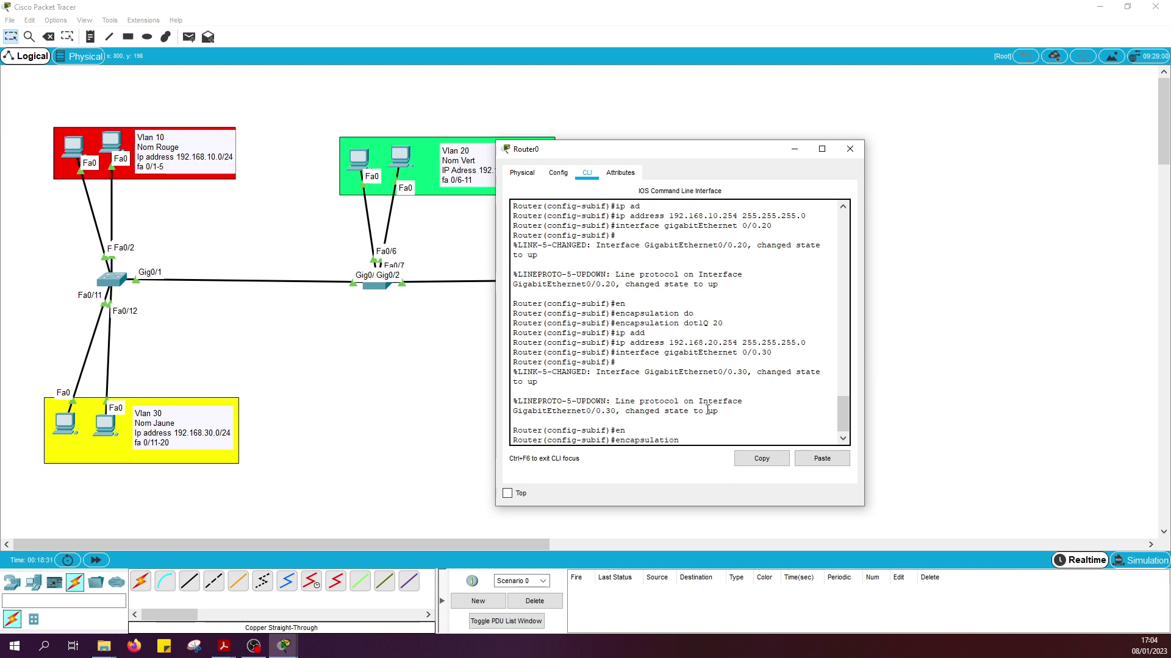
type("dot1Q")
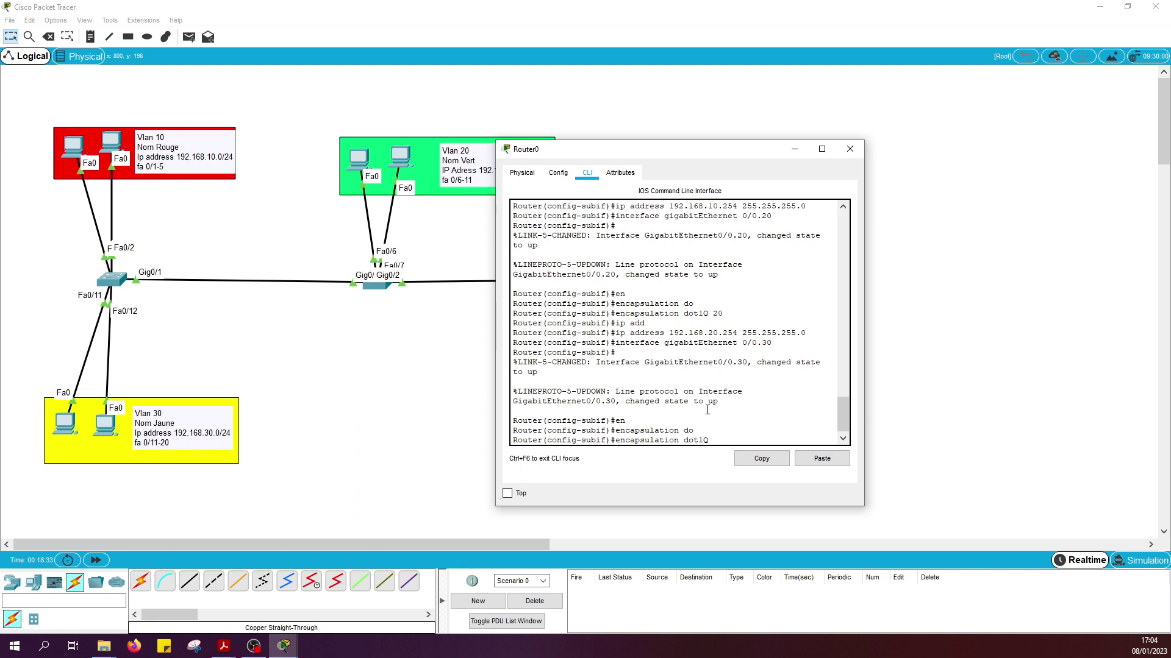
type("360")
key("BackSpace")
type("0")
key("Return")
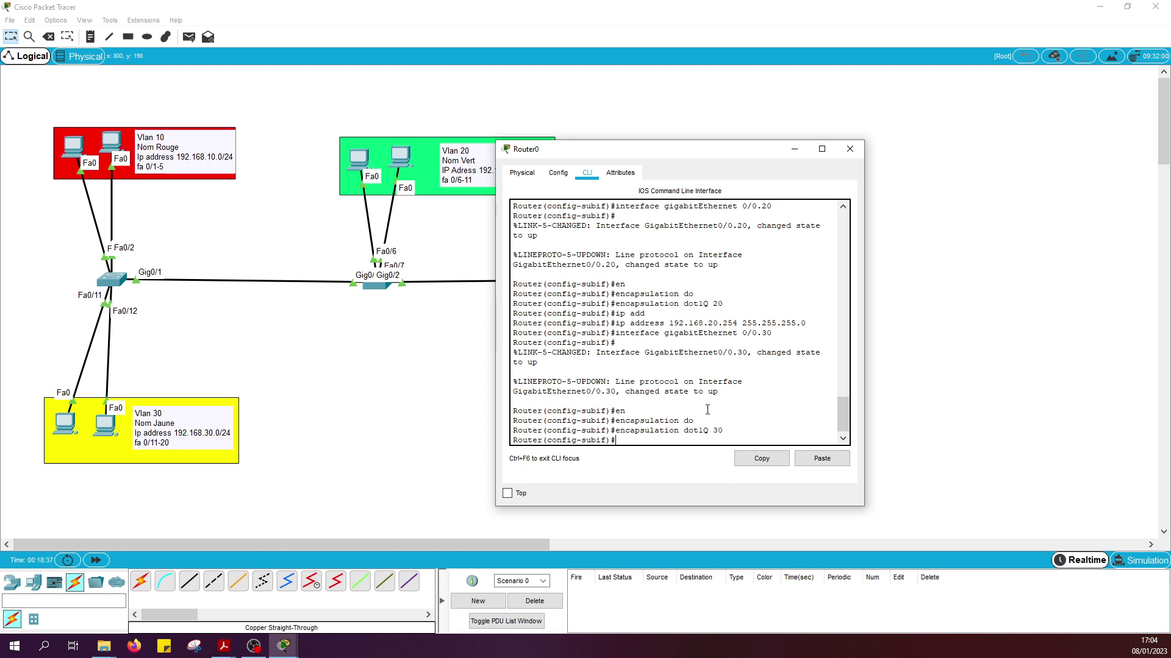
Step: Assign IP address 192.168.30.254 with mask 255.255.255.0 to subinterface gigabitEthernet 0/0.30 and save the router configuration
type("ip")
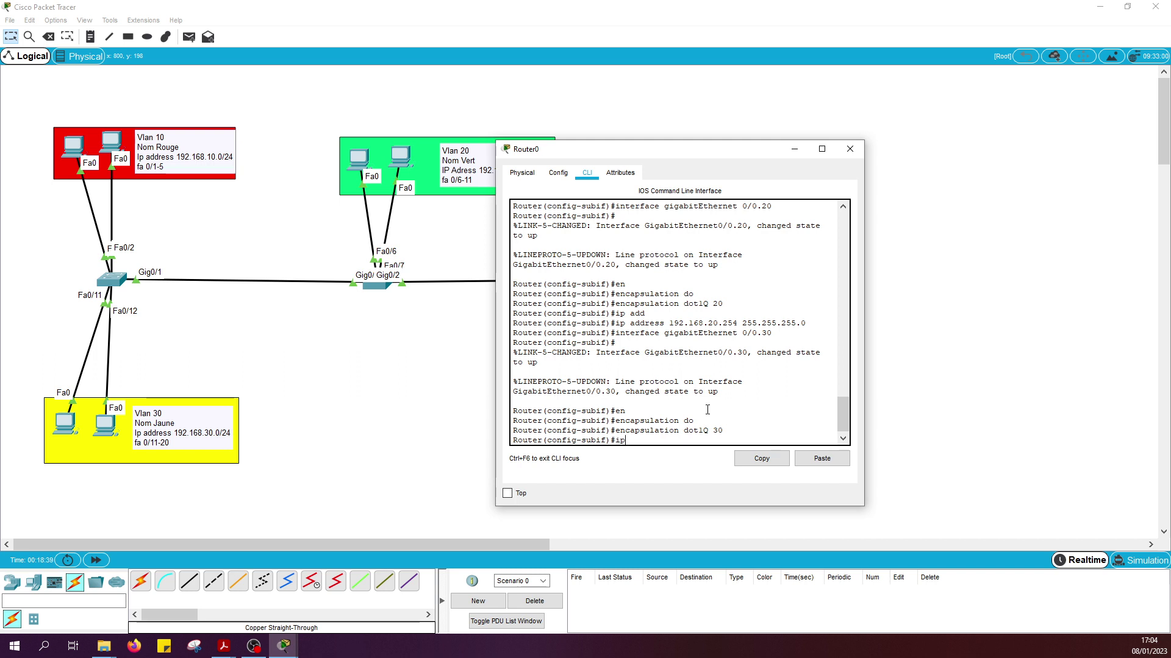
type(" add")
key("Tab")
type("1")
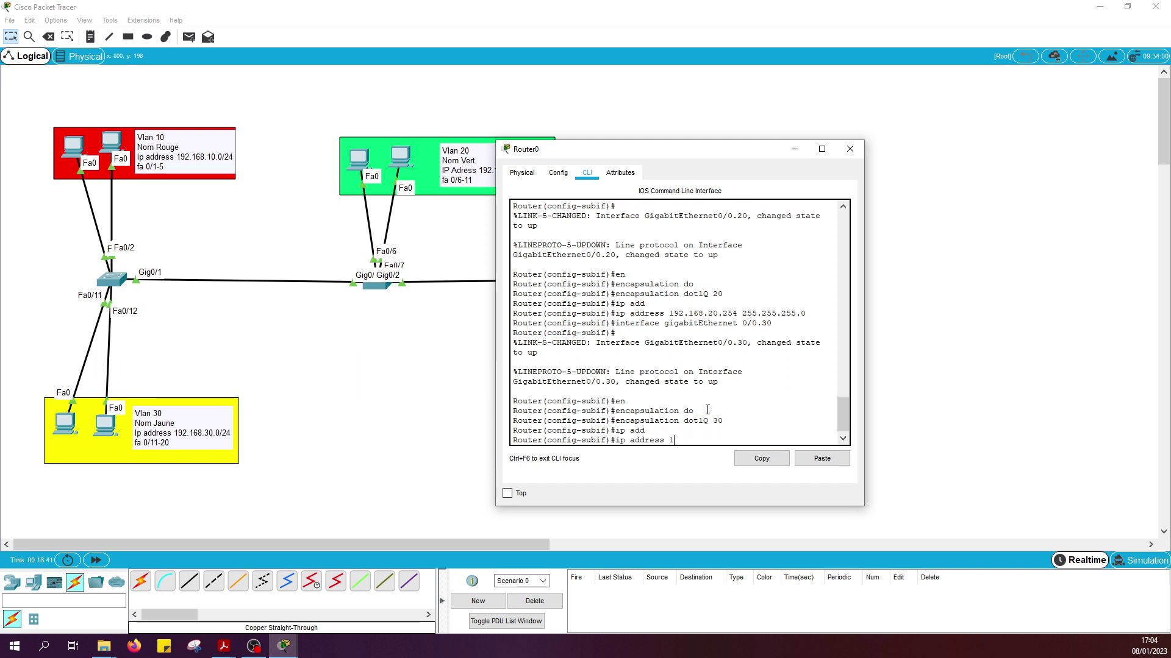
type("92.168.30.254")
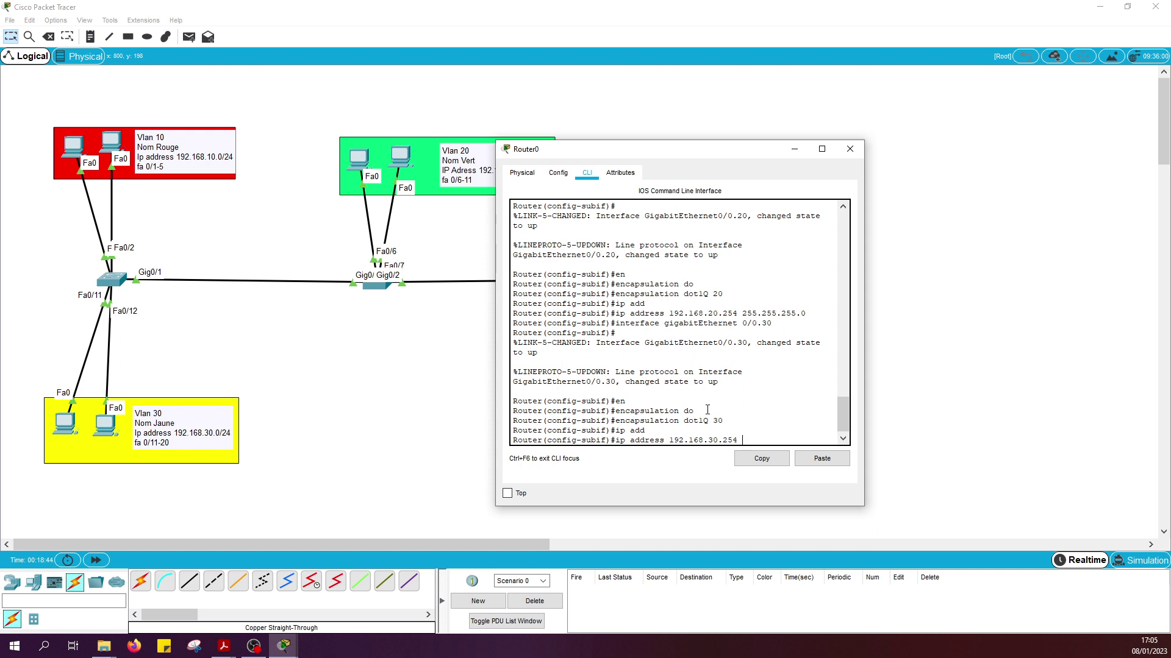
type(" 255.255.2")
type("55.255.0")
key("Return")
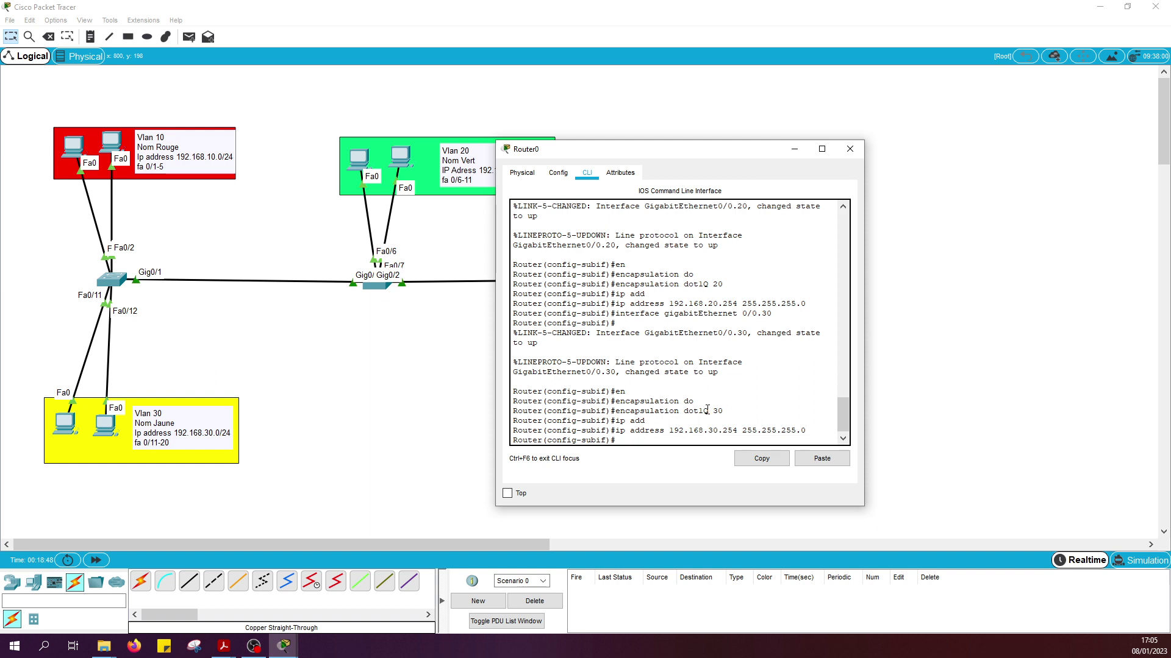
type("do wr")
key("Return")
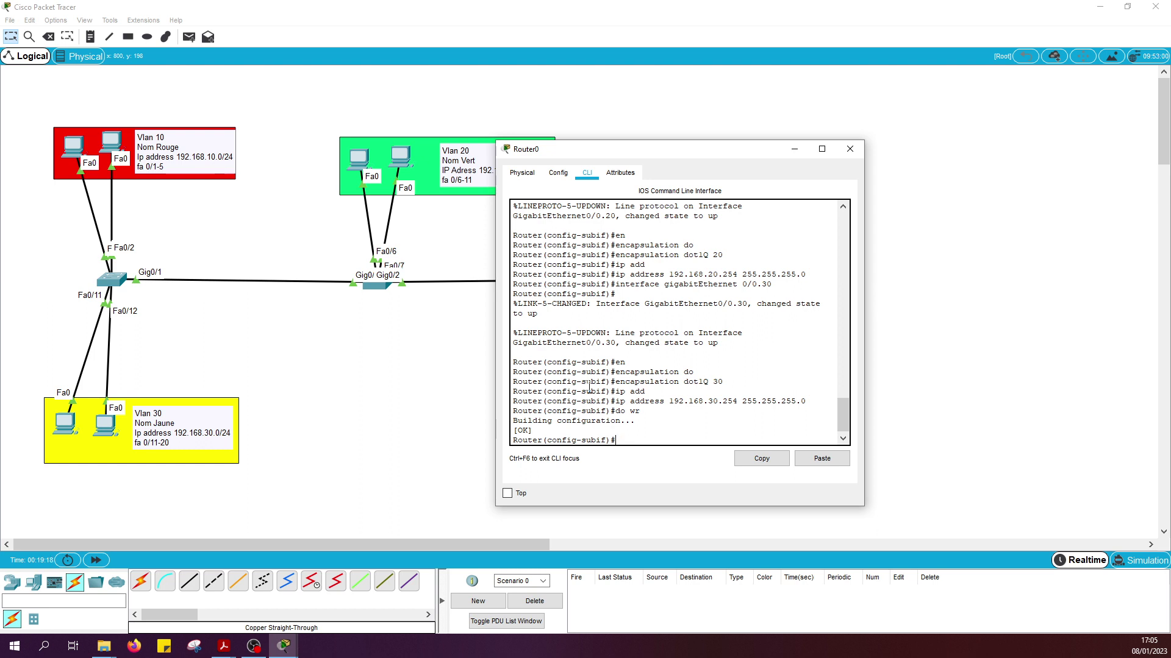
Step: Display Router0's running configuration and check the encapsulation and IP address of subinterfaces 0/0.10, 0/0.20 and 0/0.30
type("do")
type(" s")
type("how ru")
key("BackSpace")
key("BackSpace")
key("BackSpace")
key("BackSpace")
key("BackSpace")
key("BackSpace")
type("run")
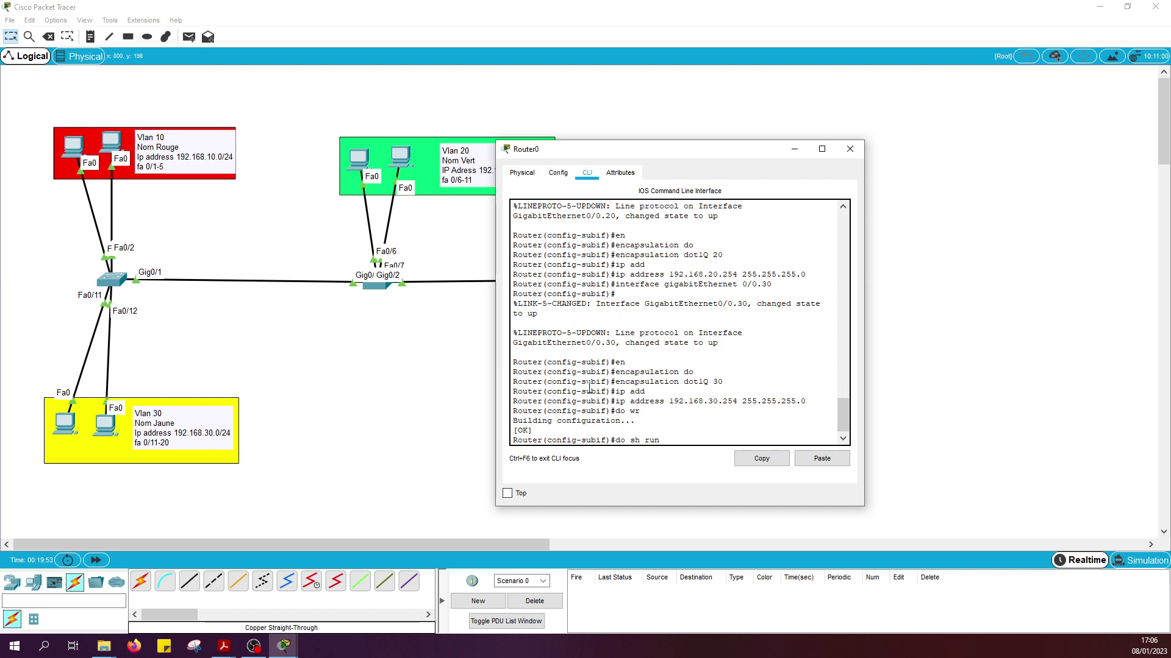
key("Return")
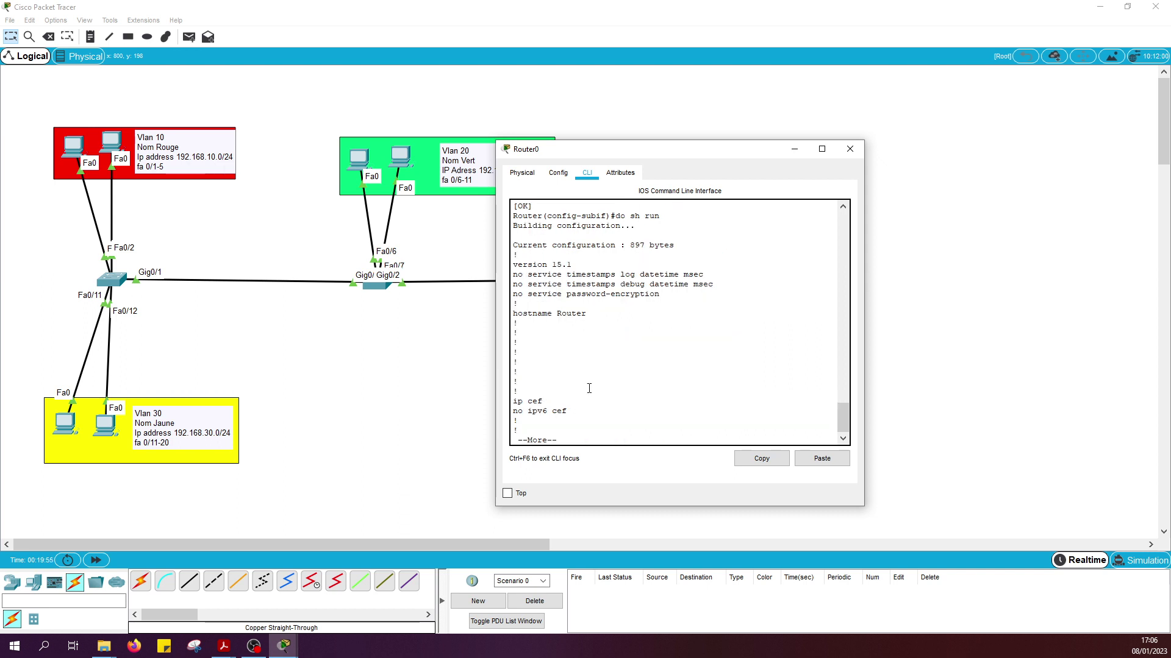
key("space")
key("space")
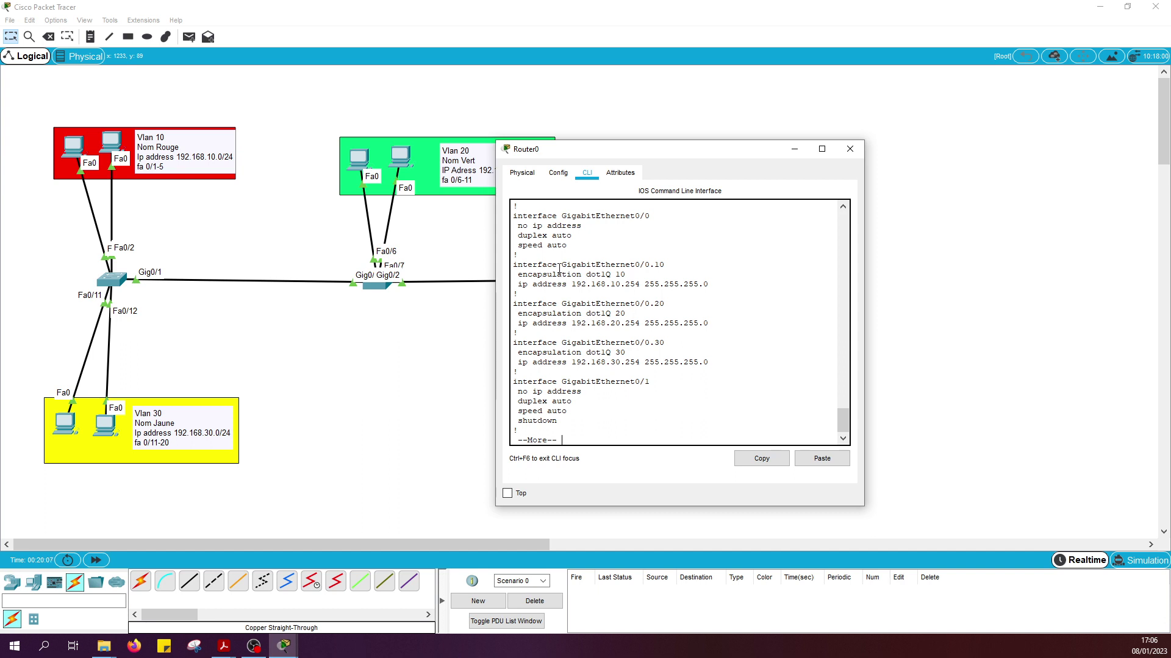
left_click_drag(557, 266, 699, 281)
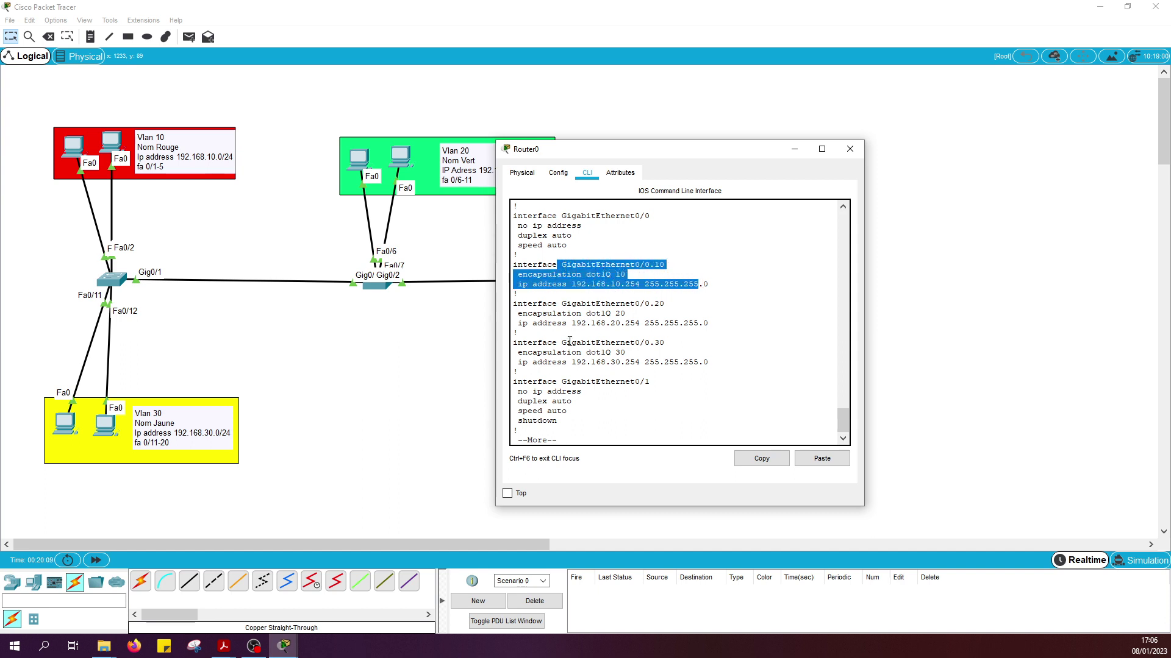
left_click_drag(513, 303, 715, 323)
left_click_drag(513, 342, 711, 372)
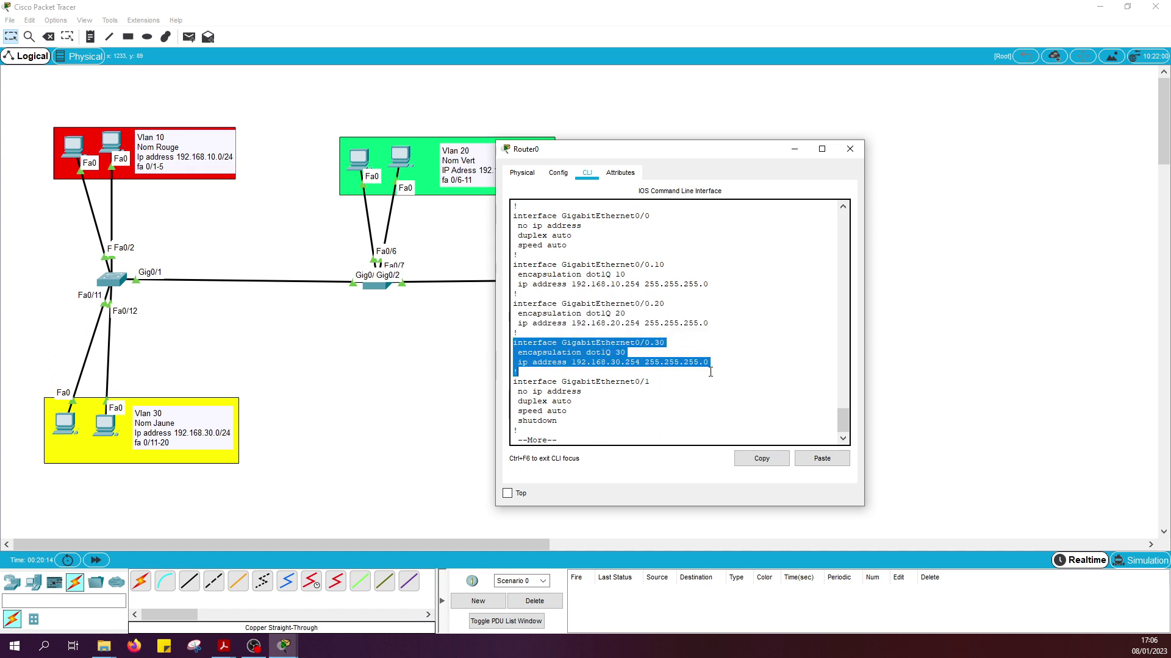
left_click(649, 391)
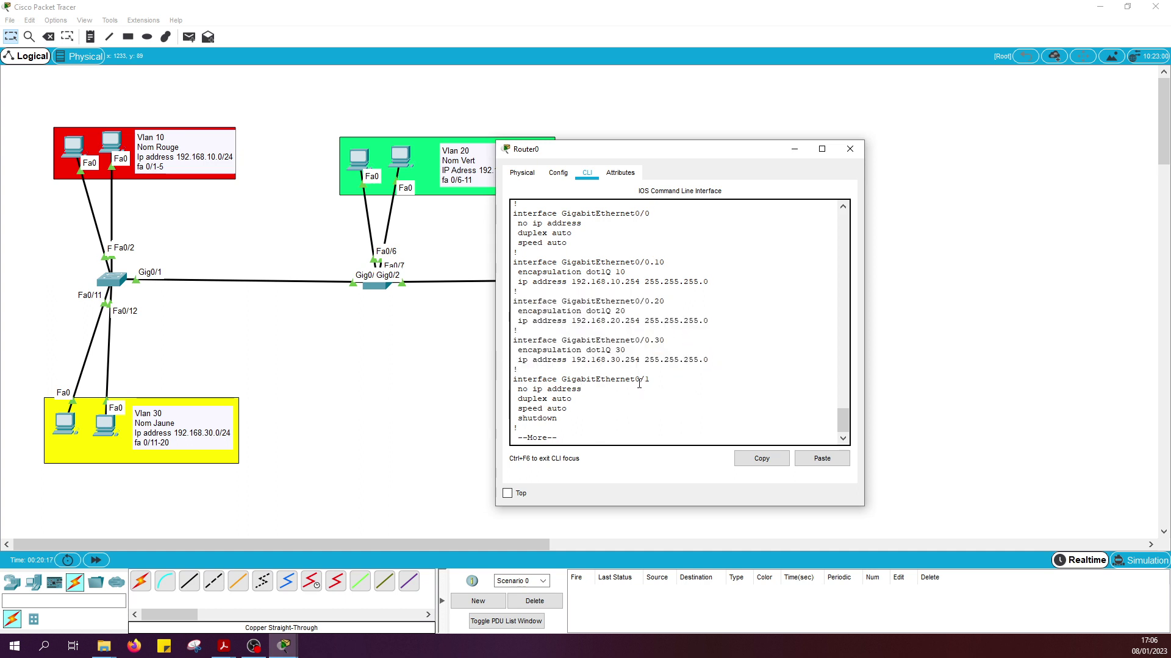
left_click(850, 149)
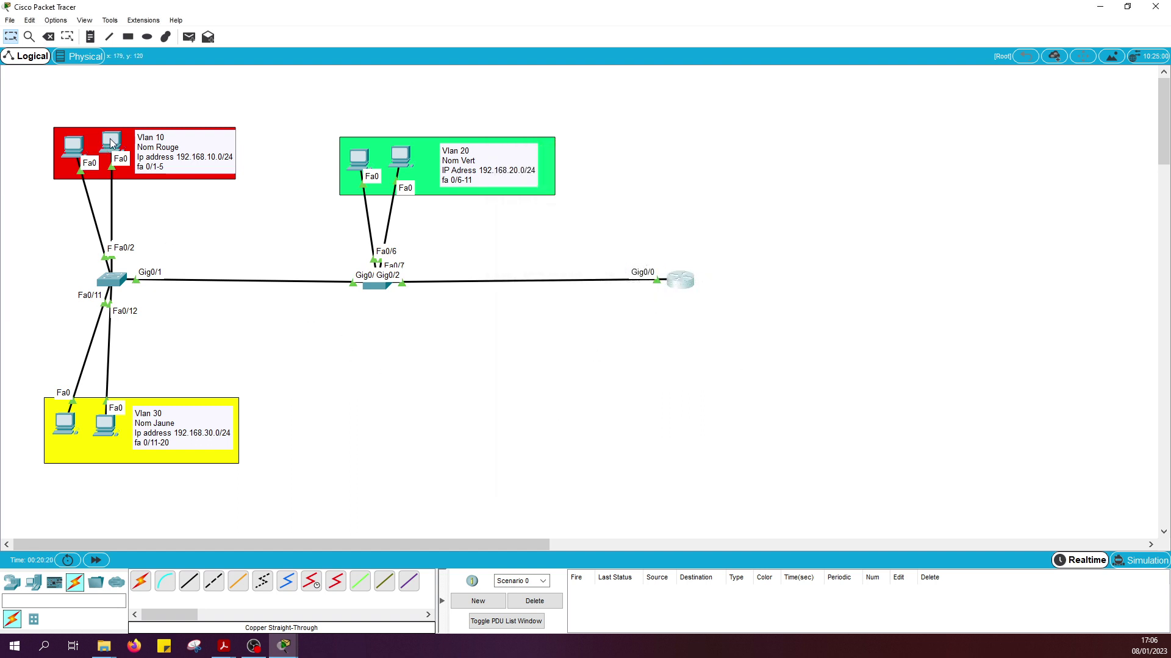
Step: Set the static IPv4 address of PC0 in VLAN 10 to 192.168.10.1
left_click_drag(112, 143, 118, 151)
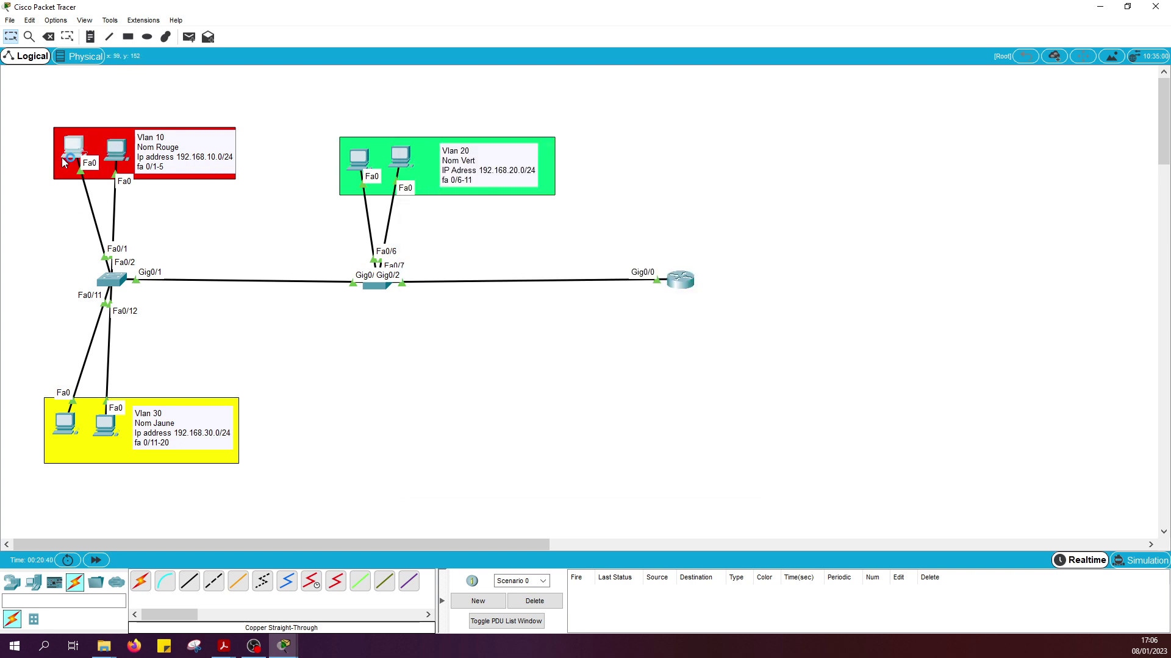
left_click(117, 152)
left_click(501, 157)
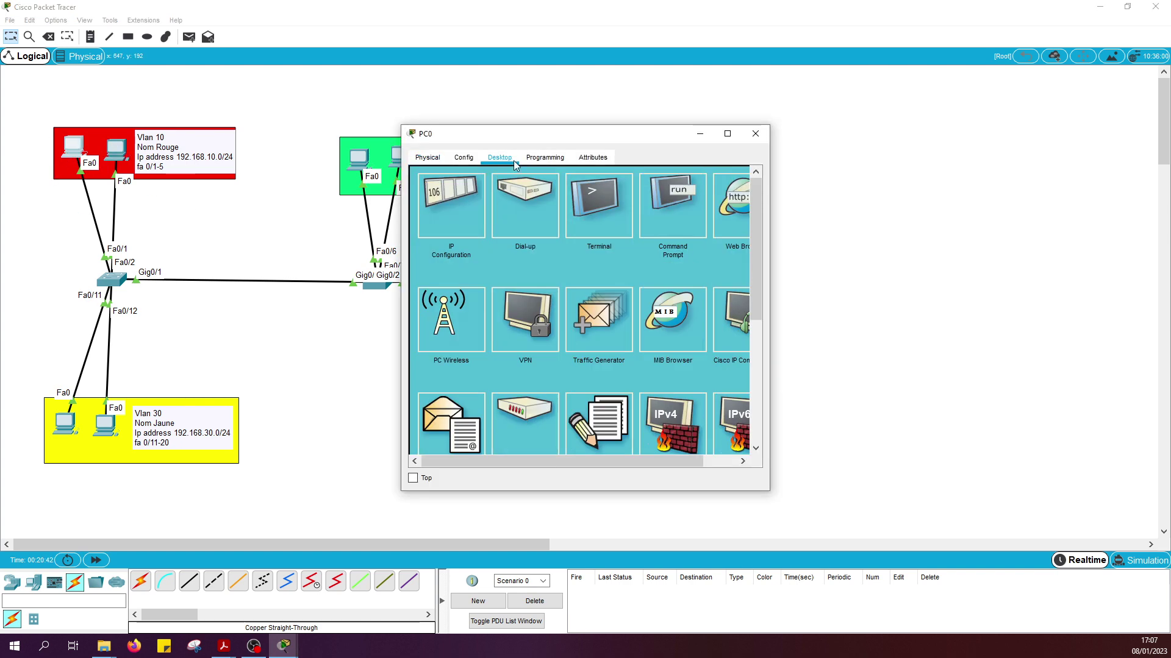
left_click(476, 191)
left_click(544, 244)
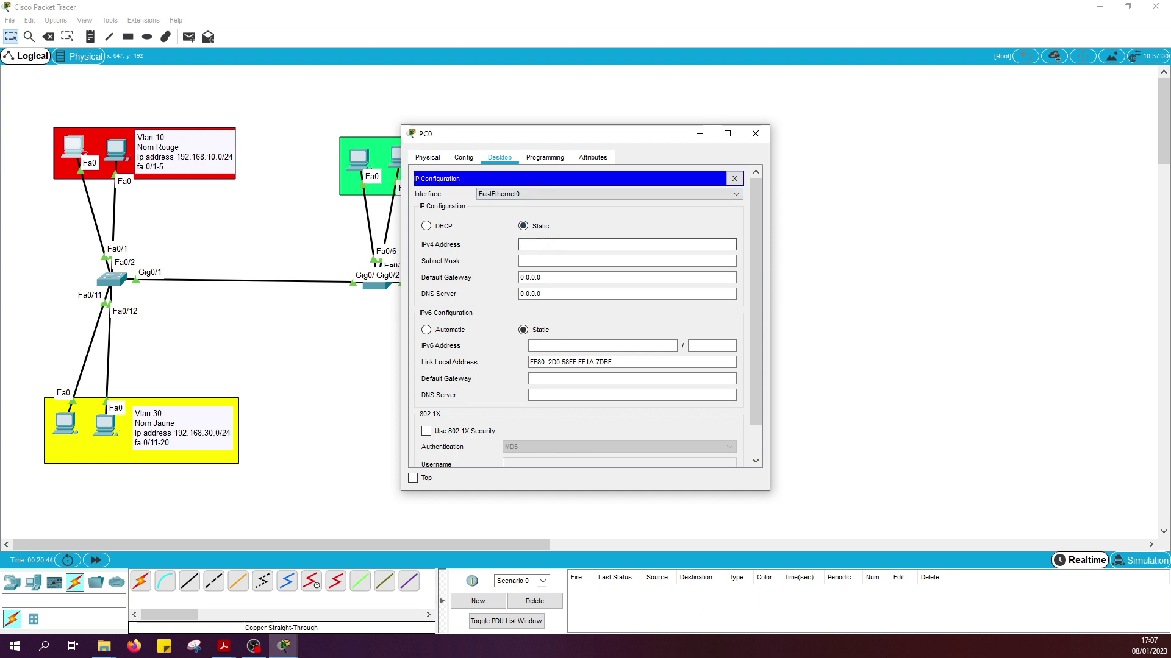
type("192.1")
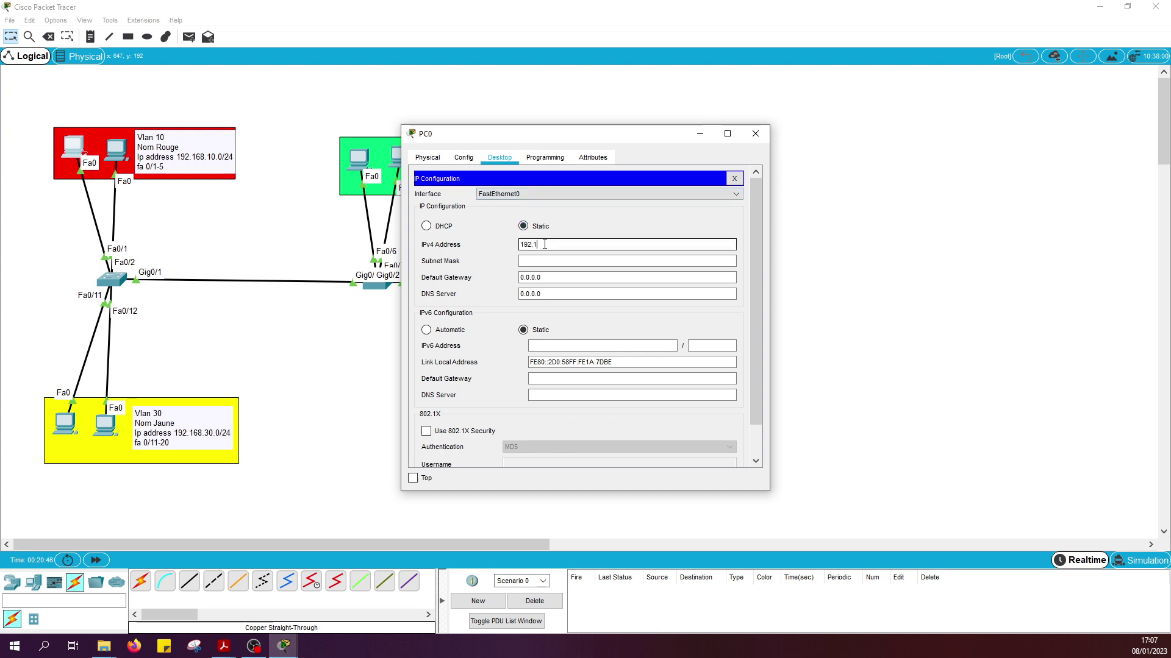
type("68.10.1")
left_click(755, 134)
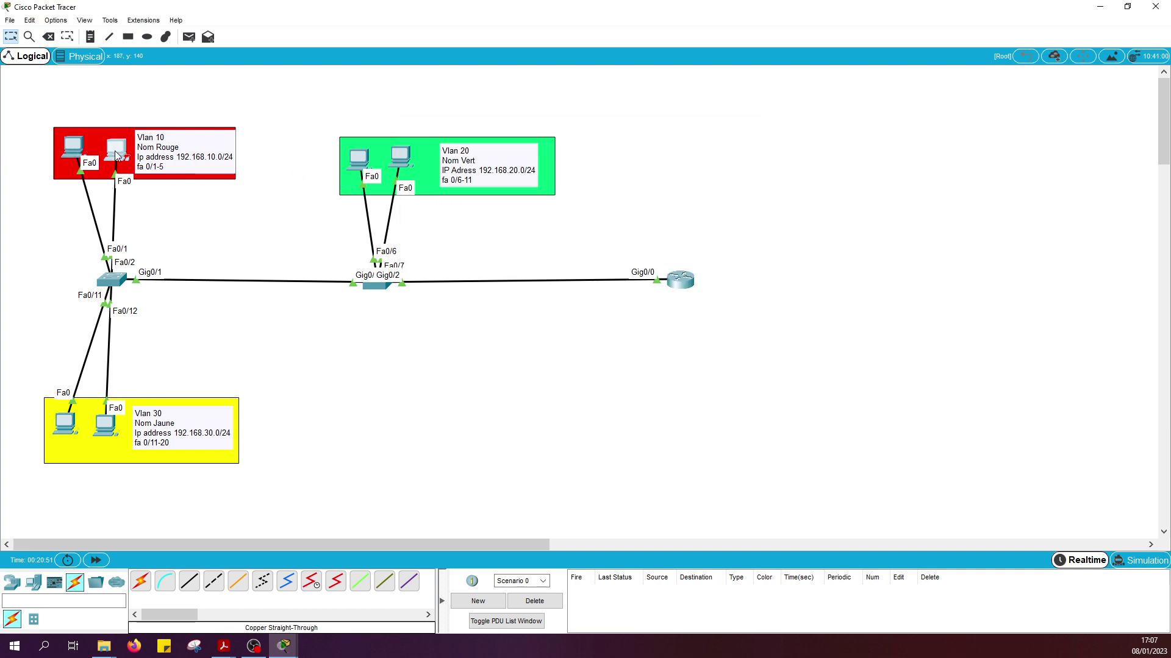
Step: Set the static IPv4 address of PC1 in VLAN 10 to 192.168.10.2
left_click(117, 157)
left_click(499, 157)
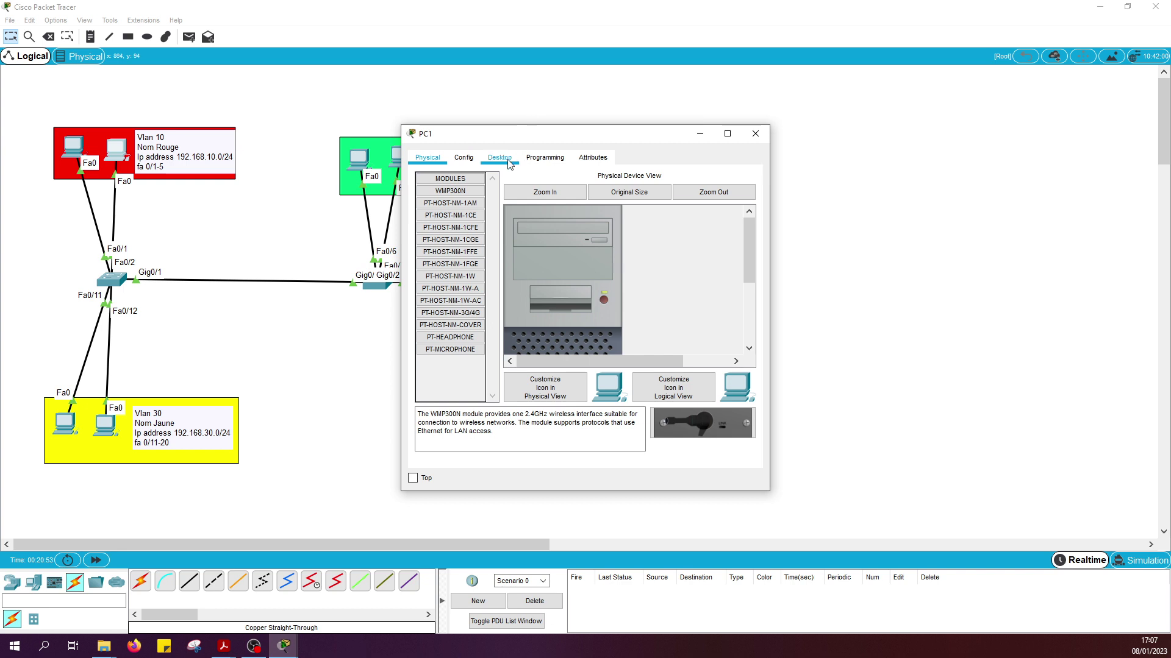
left_click(456, 211)
left_click(530, 245)
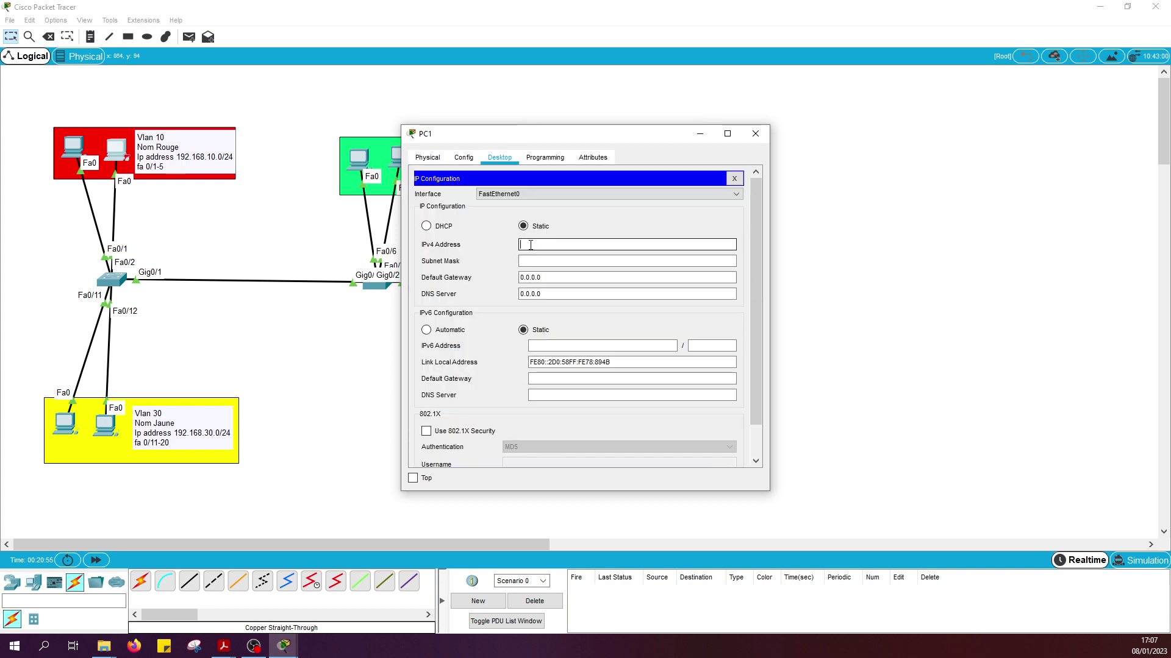
type("192.168.10.2")
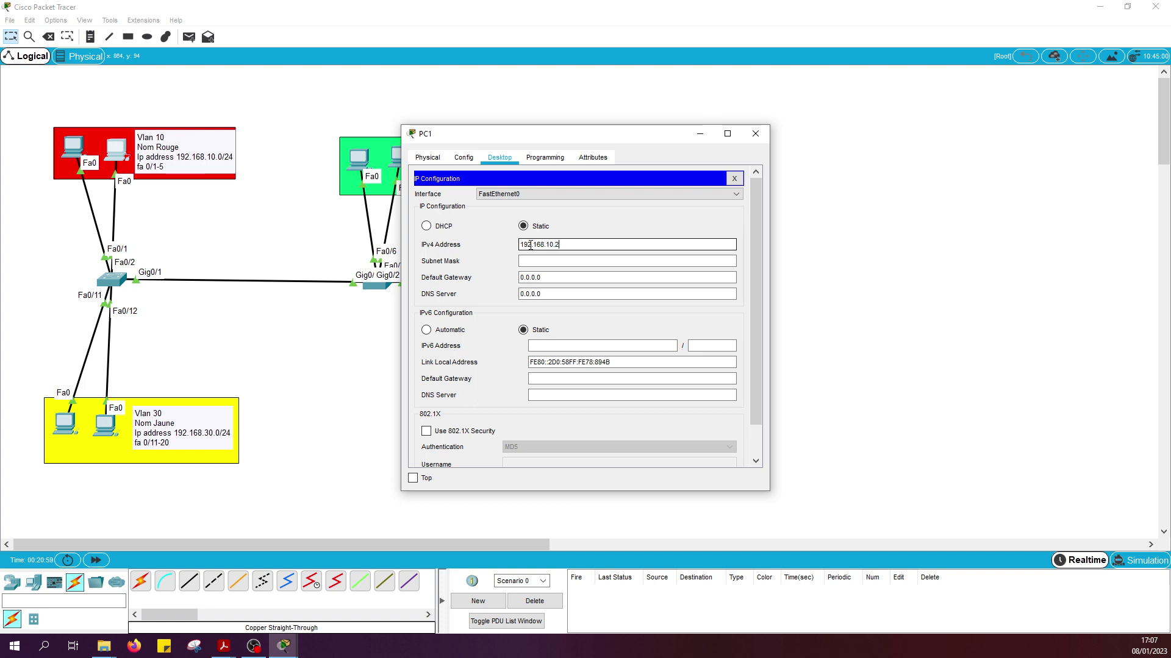
left_click(754, 134)
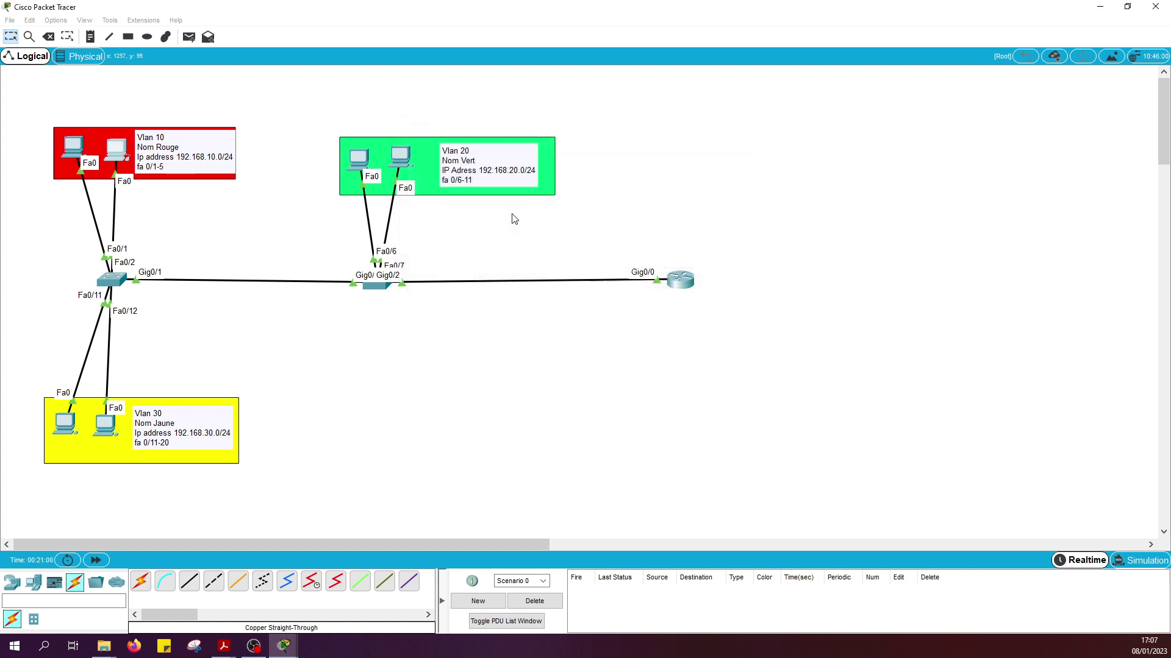
Step: Set the static IPv4 address of PC4 in VLAN 30 to 192.168.30.1 with subnet mask 255.255.255.0
left_click(59, 427)
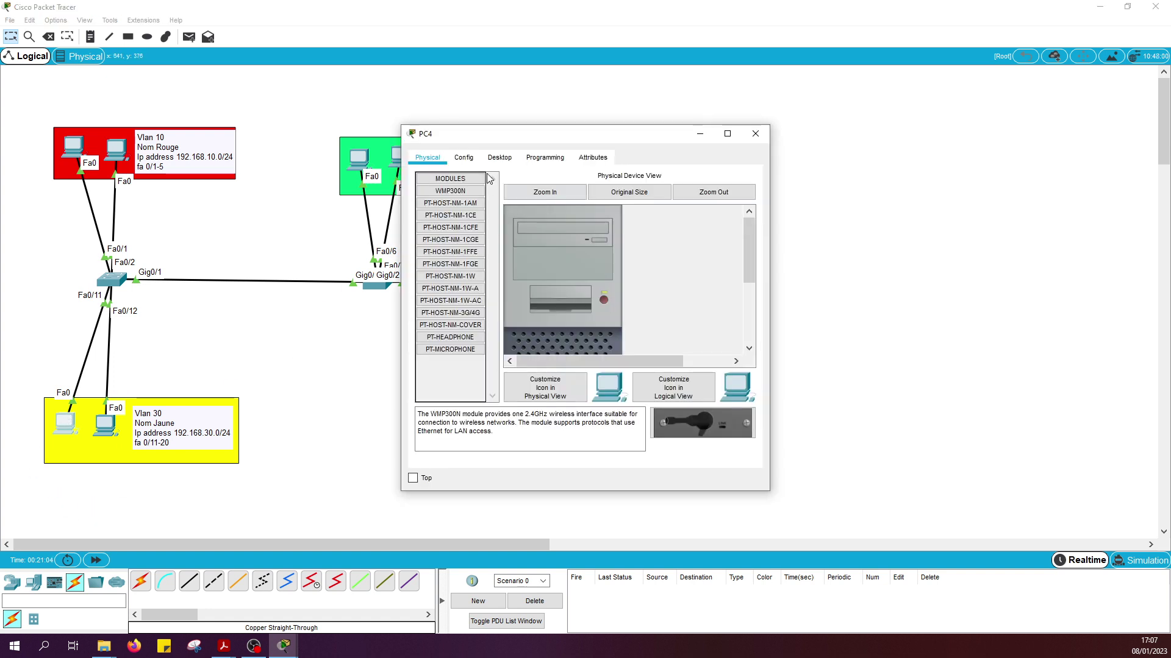
left_click(505, 156)
left_click(462, 194)
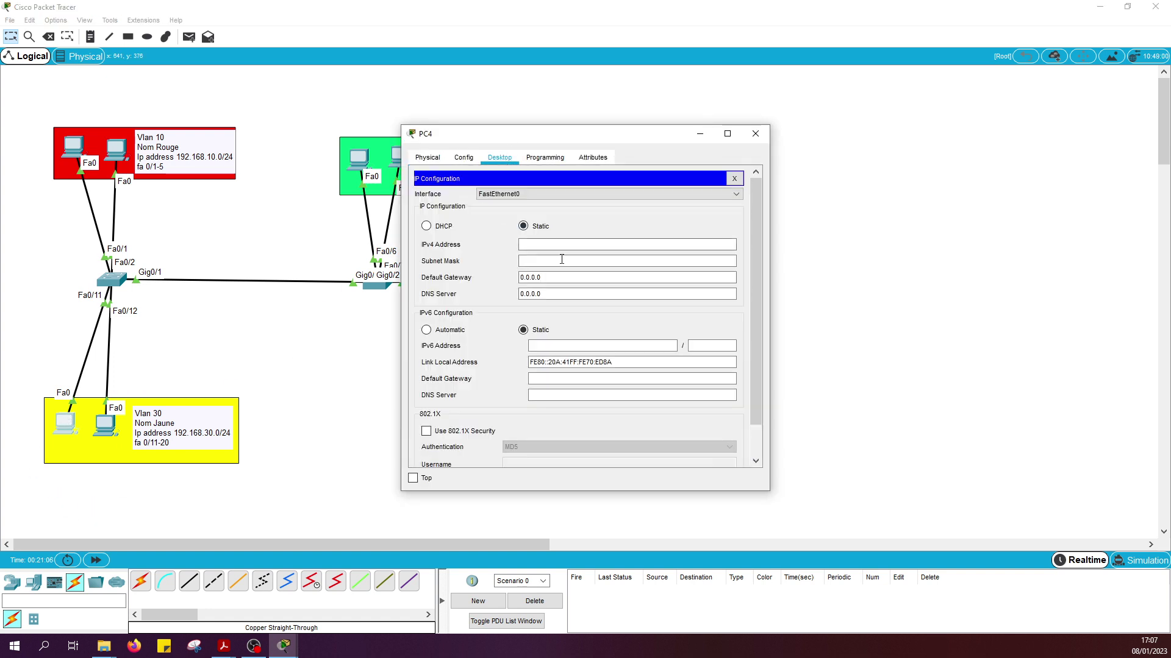
left_click(551, 246)
type("192.")
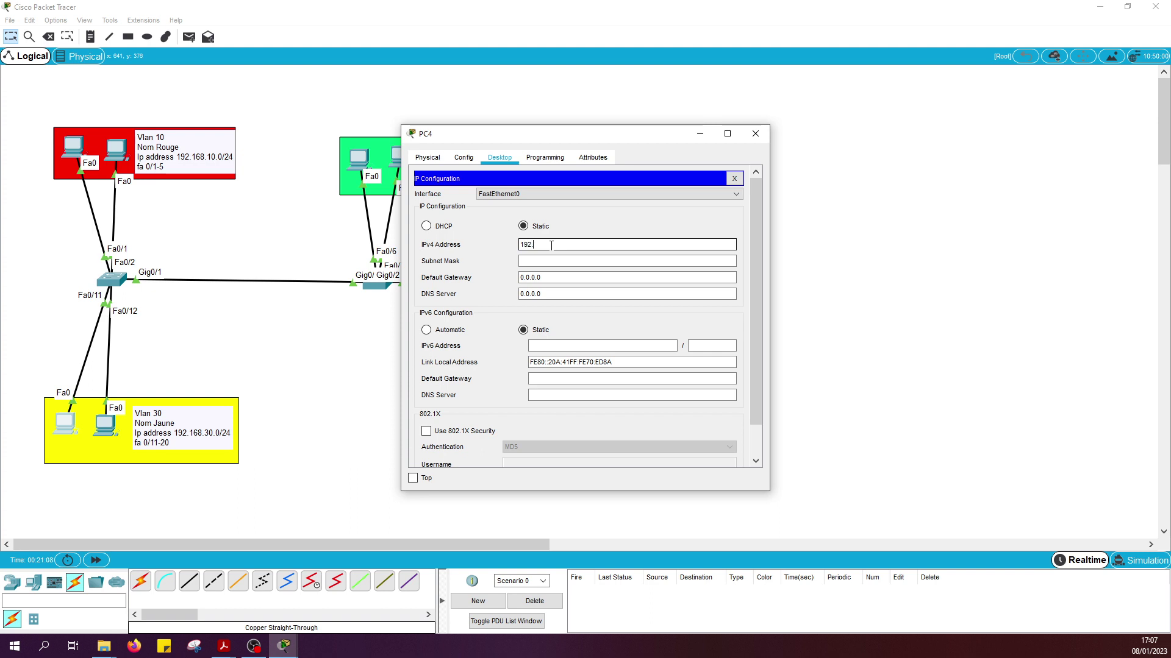
type("1668.30.1")
left_click(572, 261)
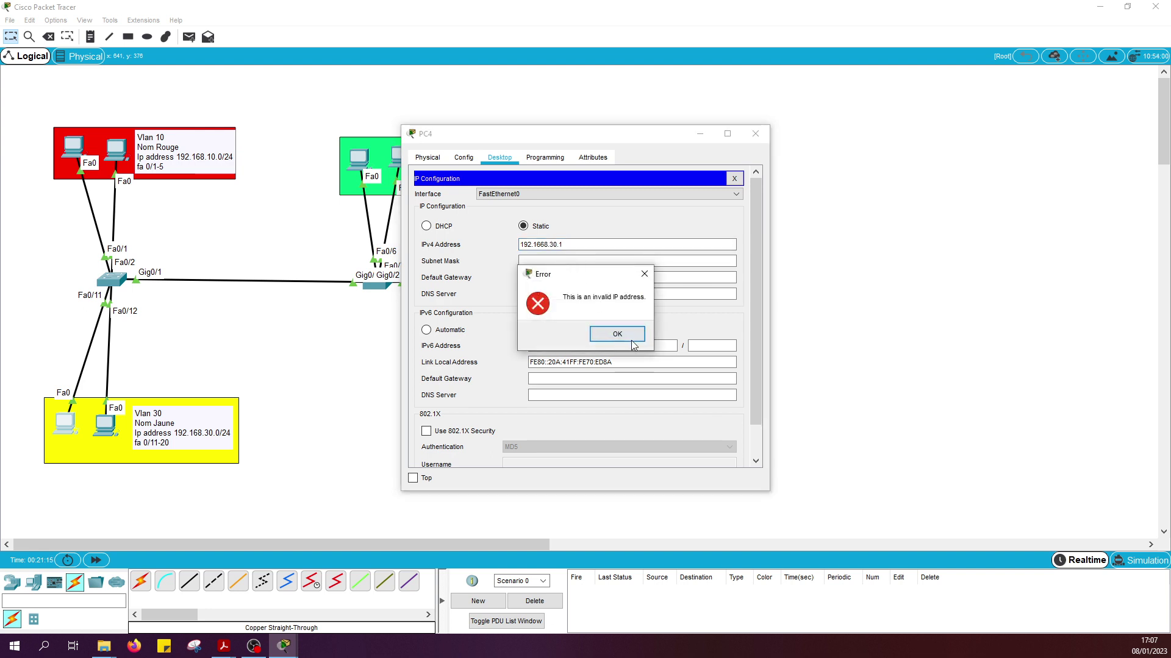
key("Return")
left_click(550, 242)
type("192.168.")
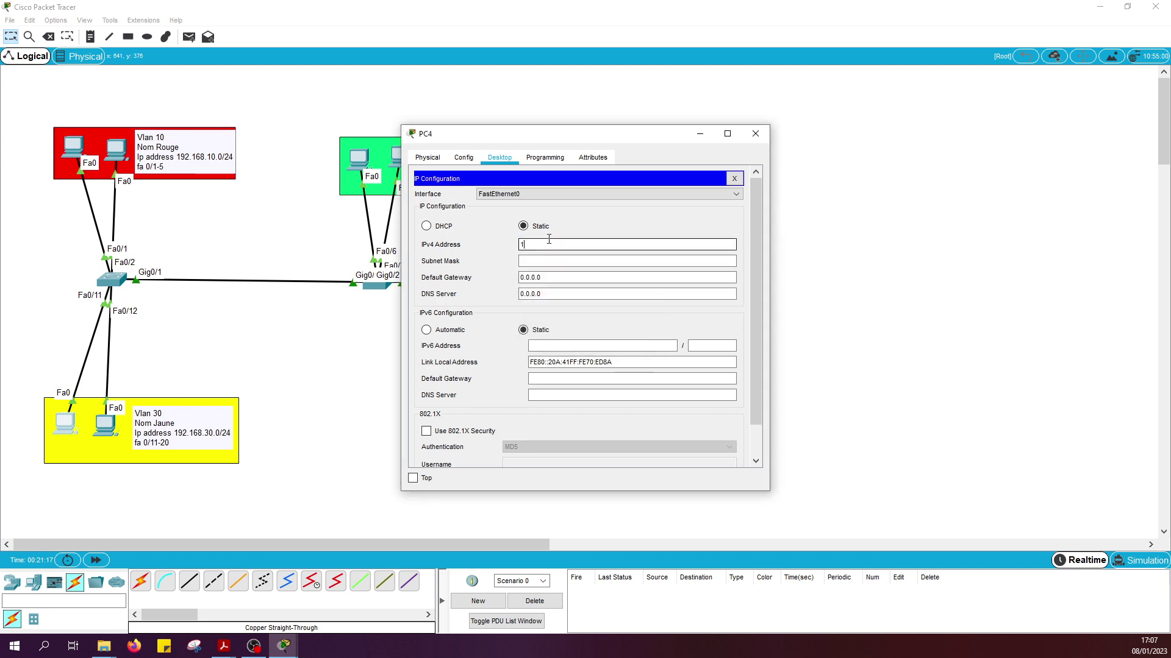
type("30.1")
key("Tab")
Step: Set PC4's default gateway to 192.168.30.254 and close its configuration window
key("Tab")
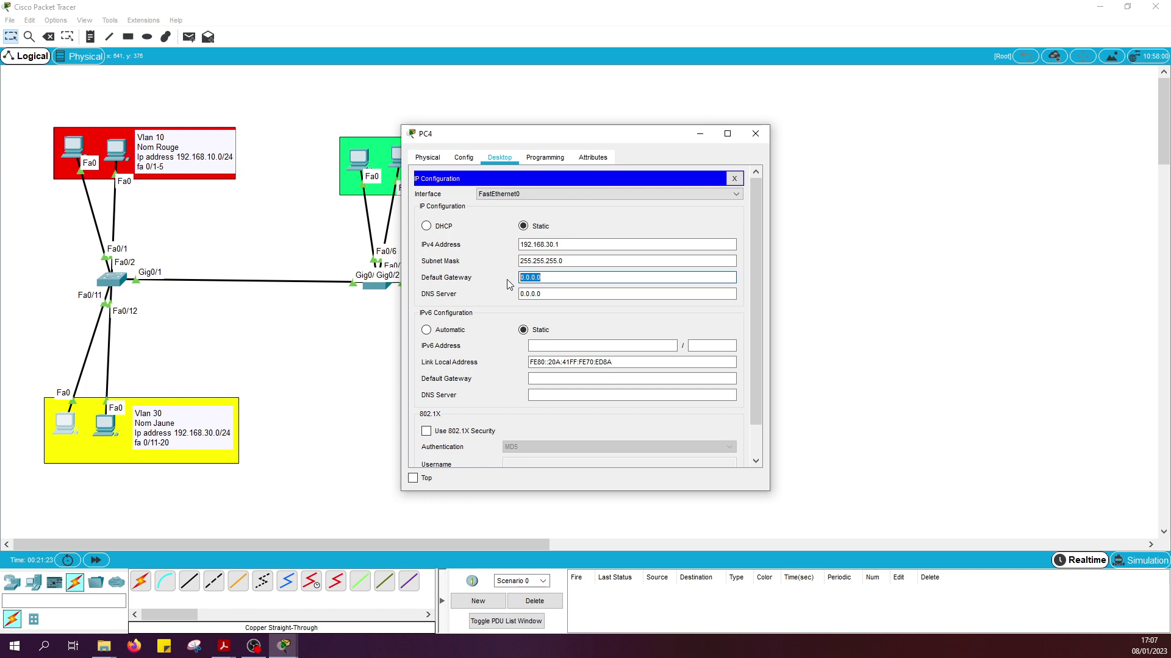
type("192.168.30.254")
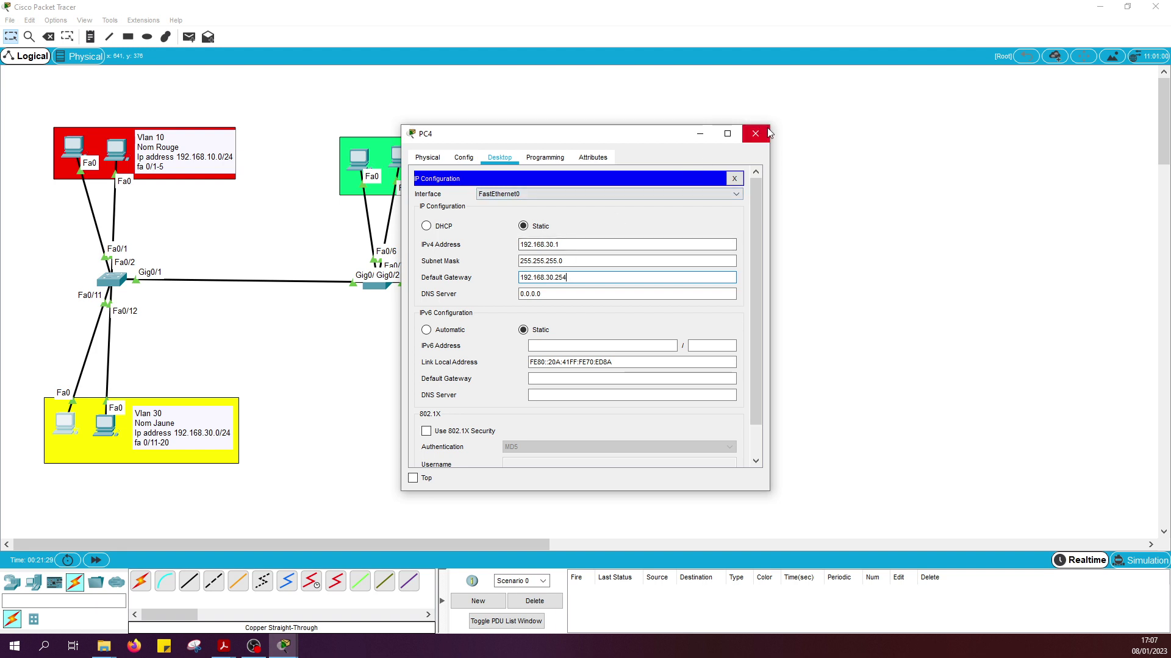
left_click(756, 134)
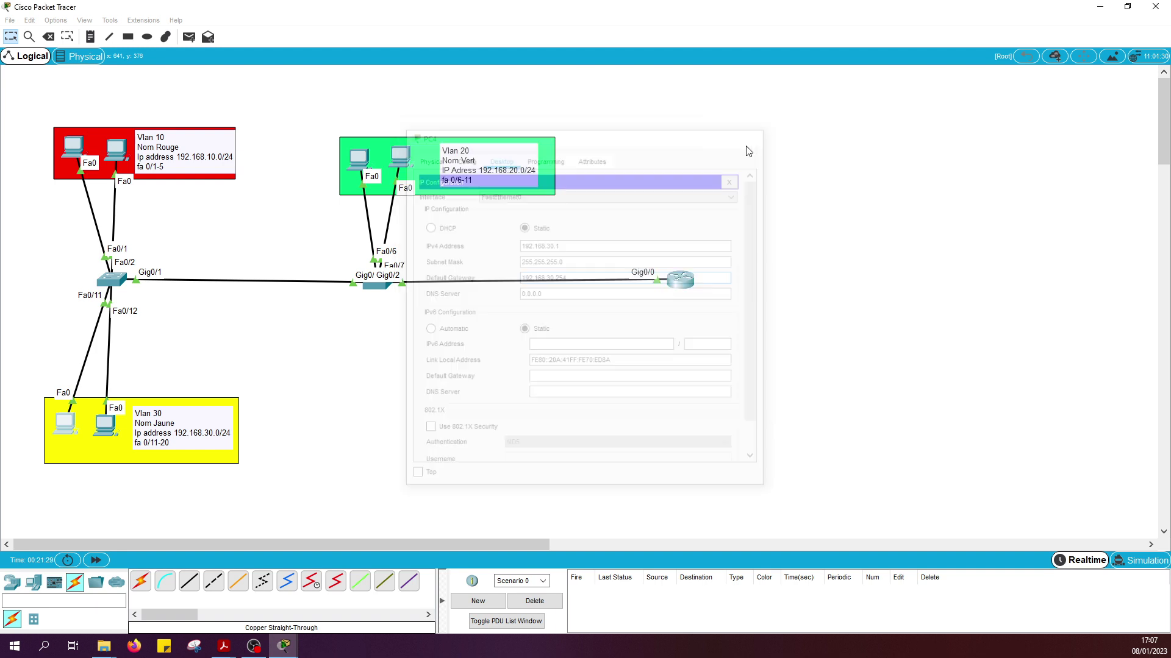
Step: Set the static IPv4 address of PC5 in VLAN 30 to 192.168.30.2 with subnet mask 255.255.255.0
left_click(109, 429)
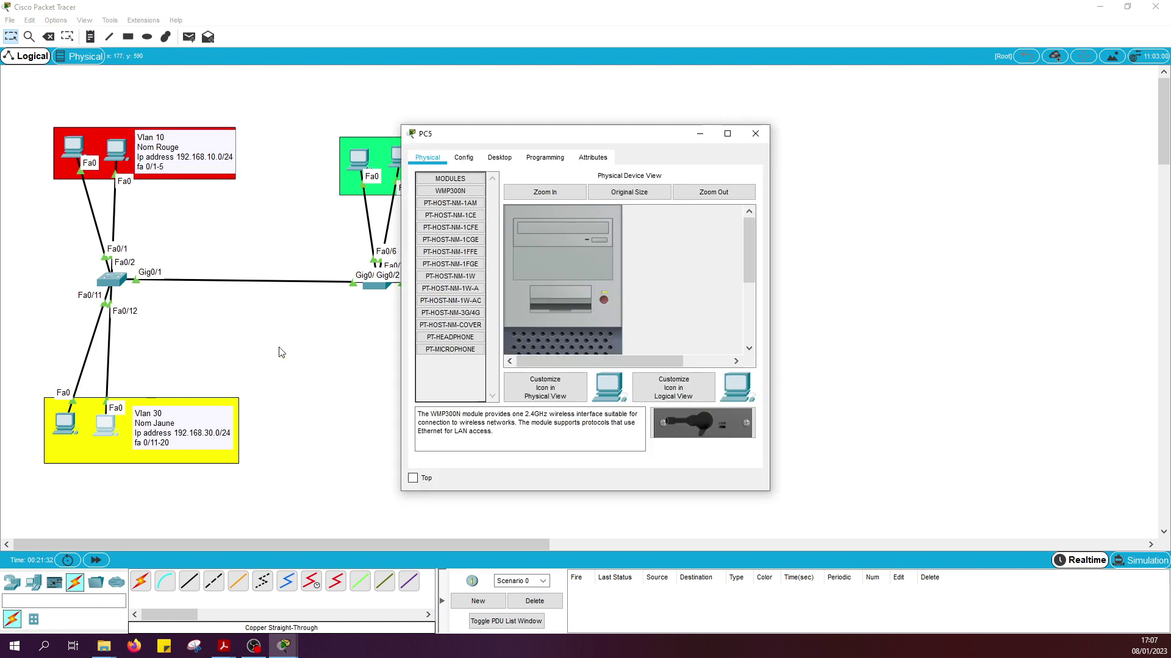
left_click(488, 159)
left_click(482, 213)
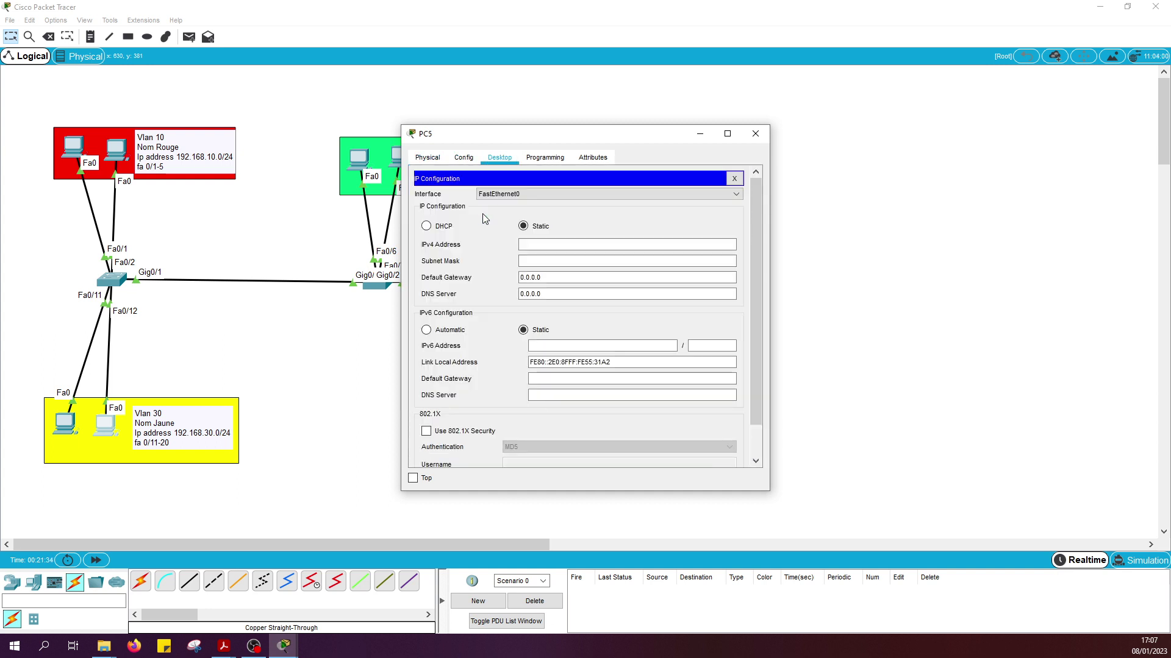
left_click(538, 243)
type("19")
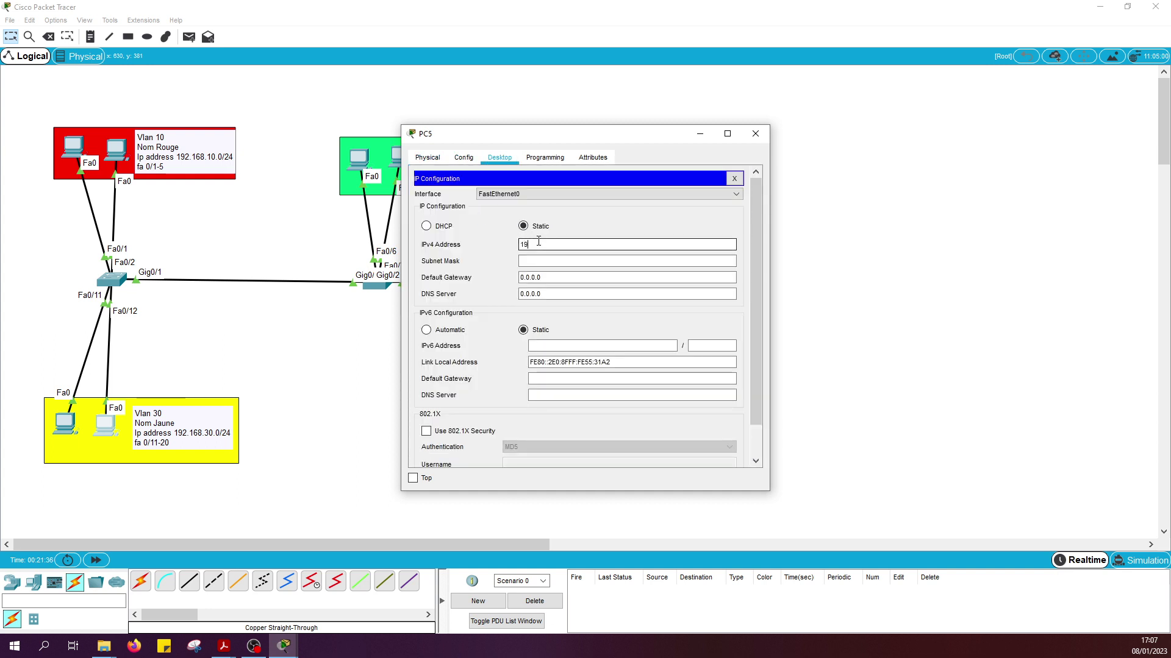
type("2.168.30.2")
left_click(595, 261)
Step: Replace PC5's default gateway with 192.168.30.254 and close its configuration window
left_click(590, 276)
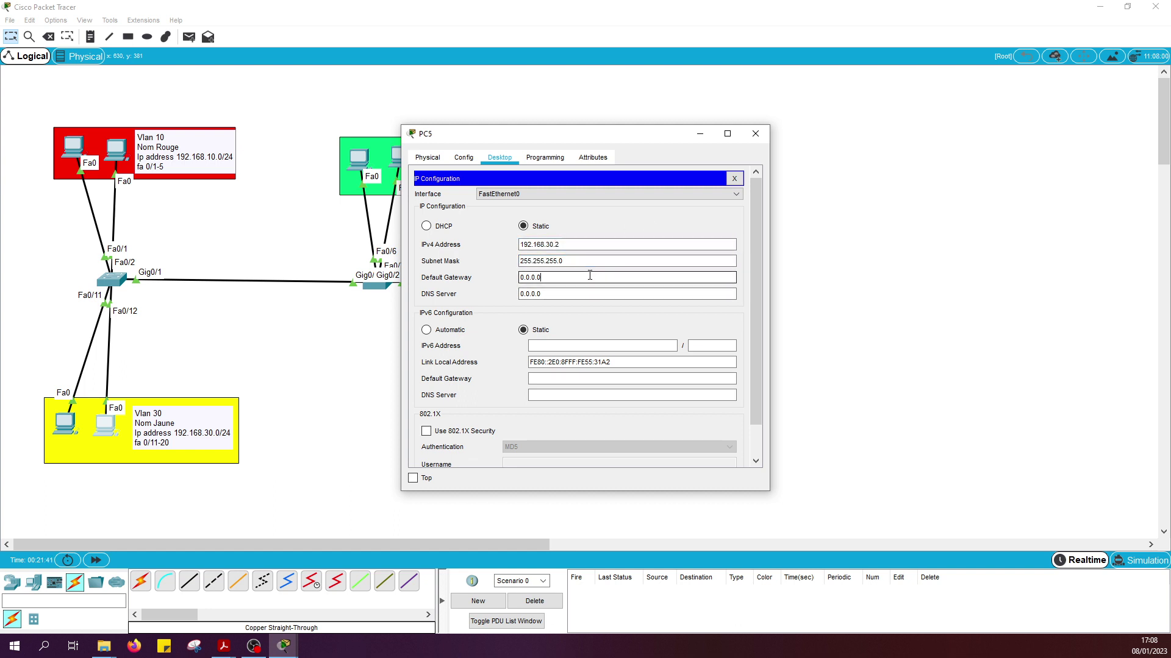
key("BackSpace")
key("BackSpace")
key("BackSpace")
key("BackSpace")
key("BackSpace")
type("192")
type("68.30.254")
left_click(757, 134)
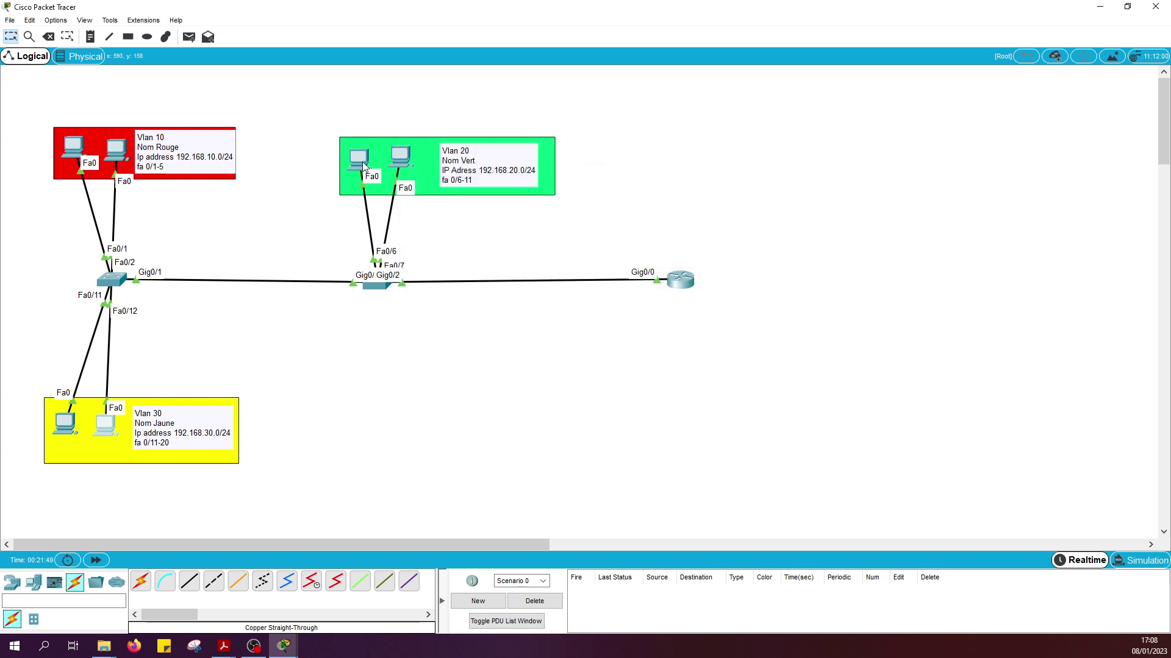
Step: Set the static IPv4 address of PC2 in VLAN 20 to 192.168.20.1 with subnet mask 255.255.255.0
left_click(362, 155)
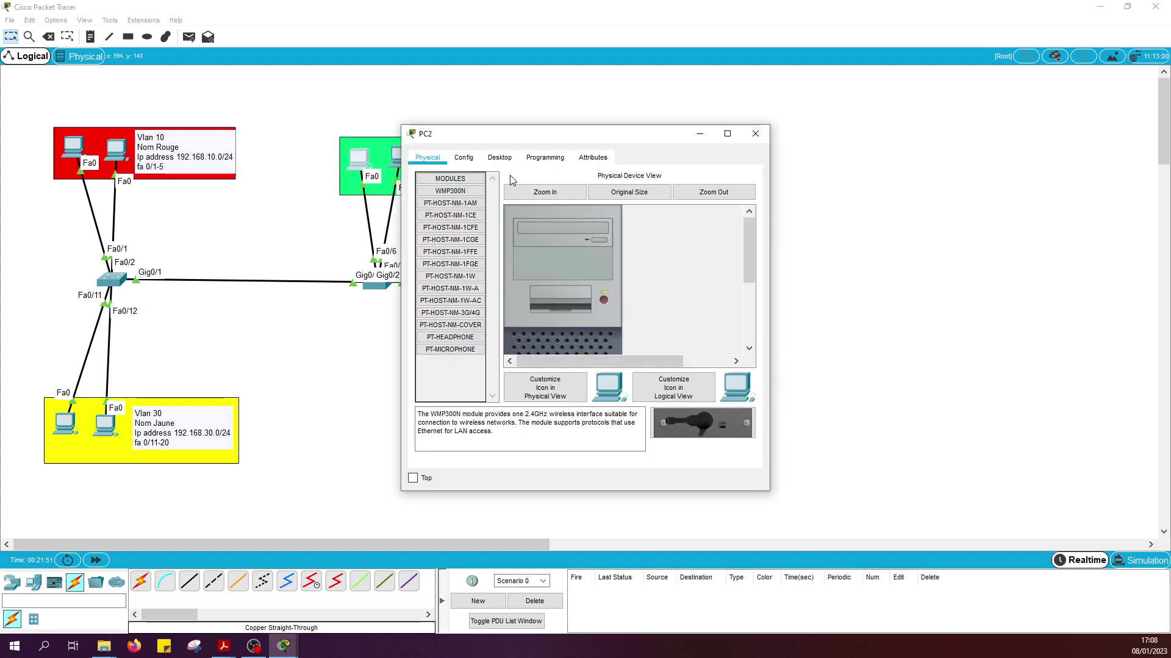
left_click(500, 157)
left_click(442, 213)
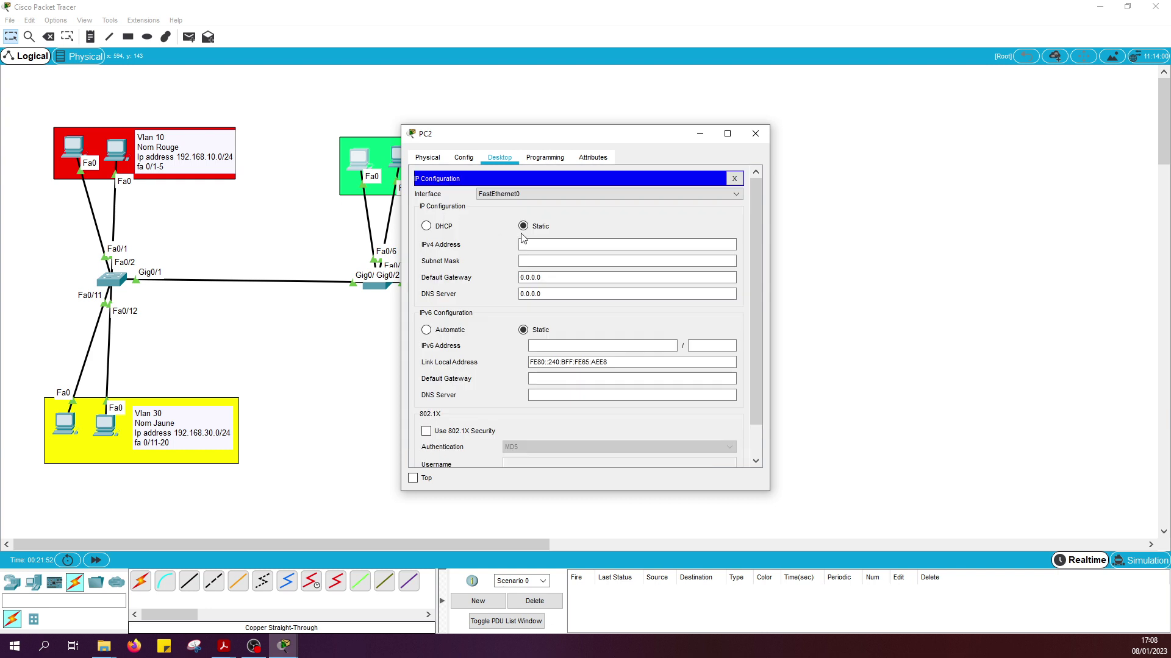
left_click(529, 243)
type("192")
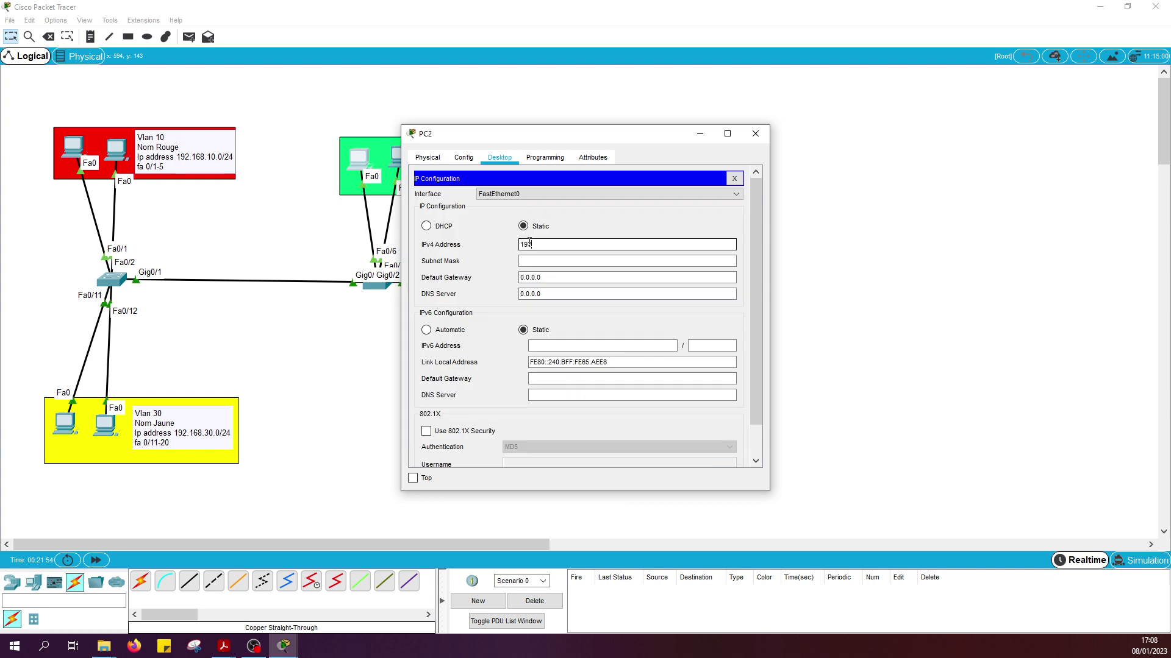
type(".168.20.1")
key("Tab")
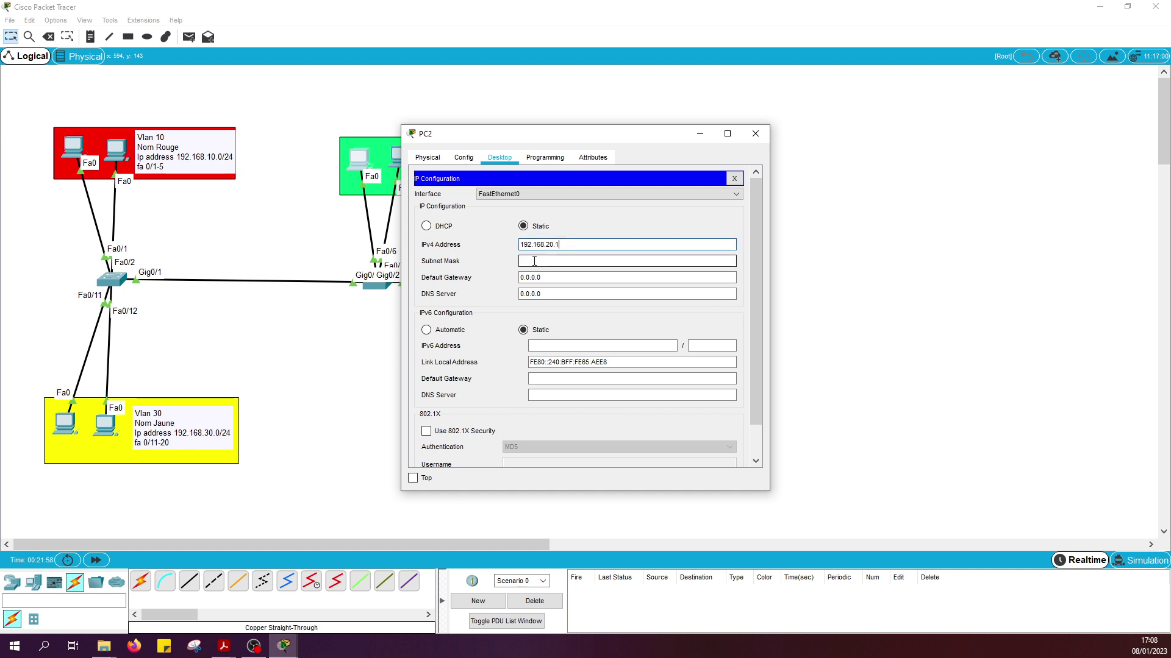
Step: Set PC2's default gateway to 192.168.20.254 and close its configuration window
key("Tab")
type("1")
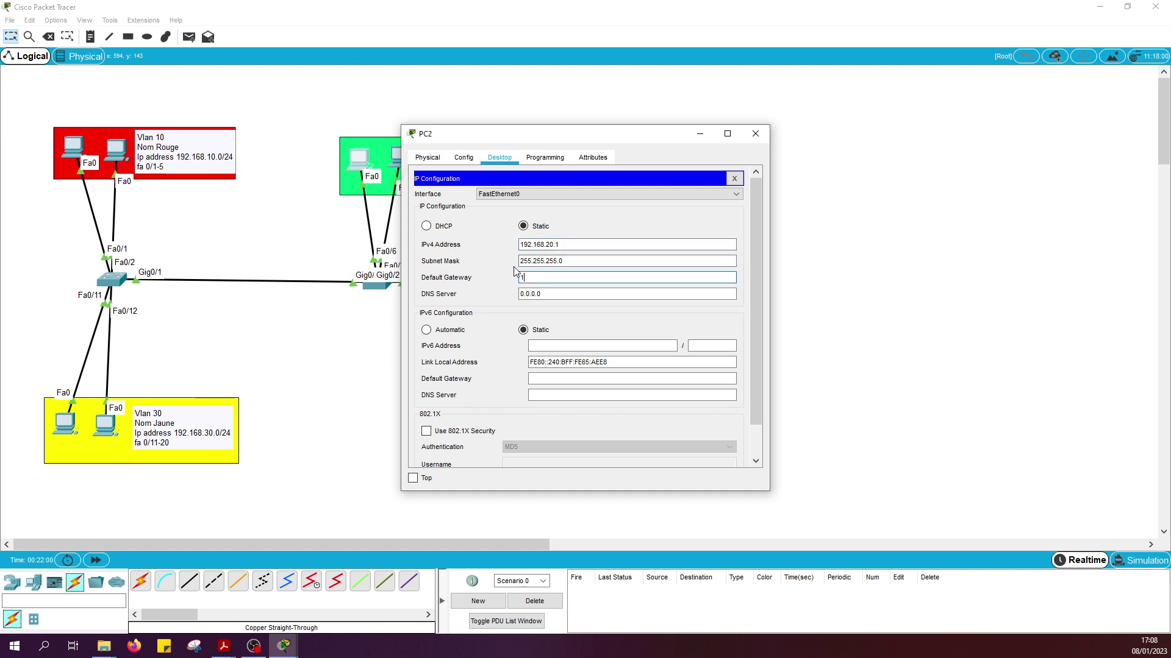
type("92.168.20.254")
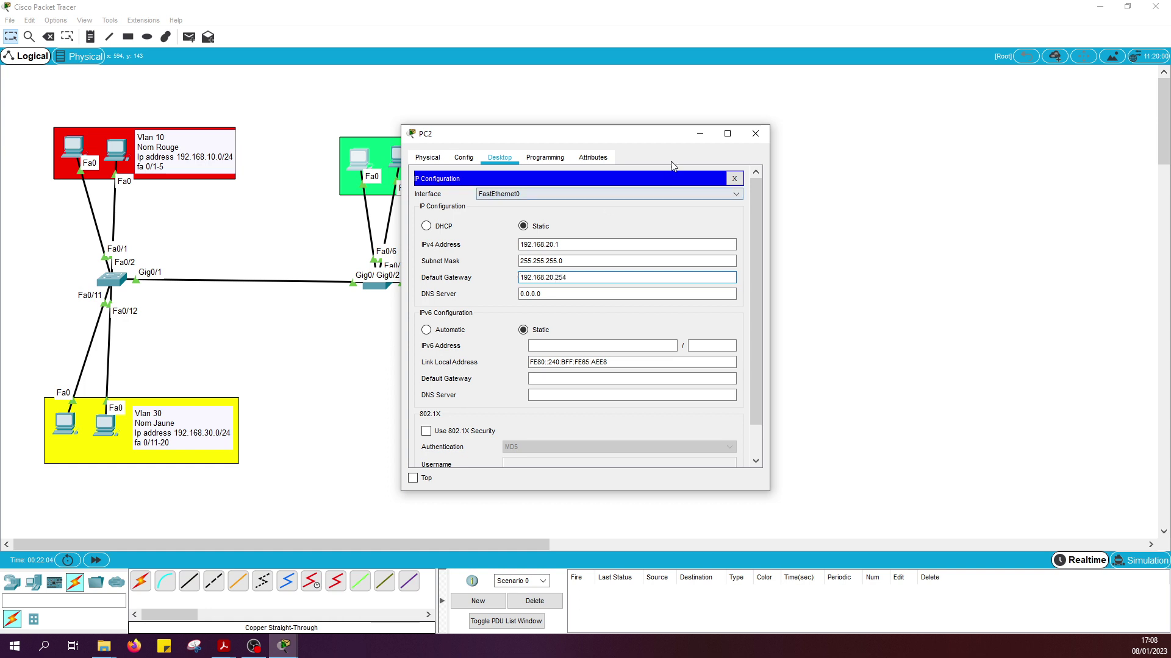
left_click(754, 133)
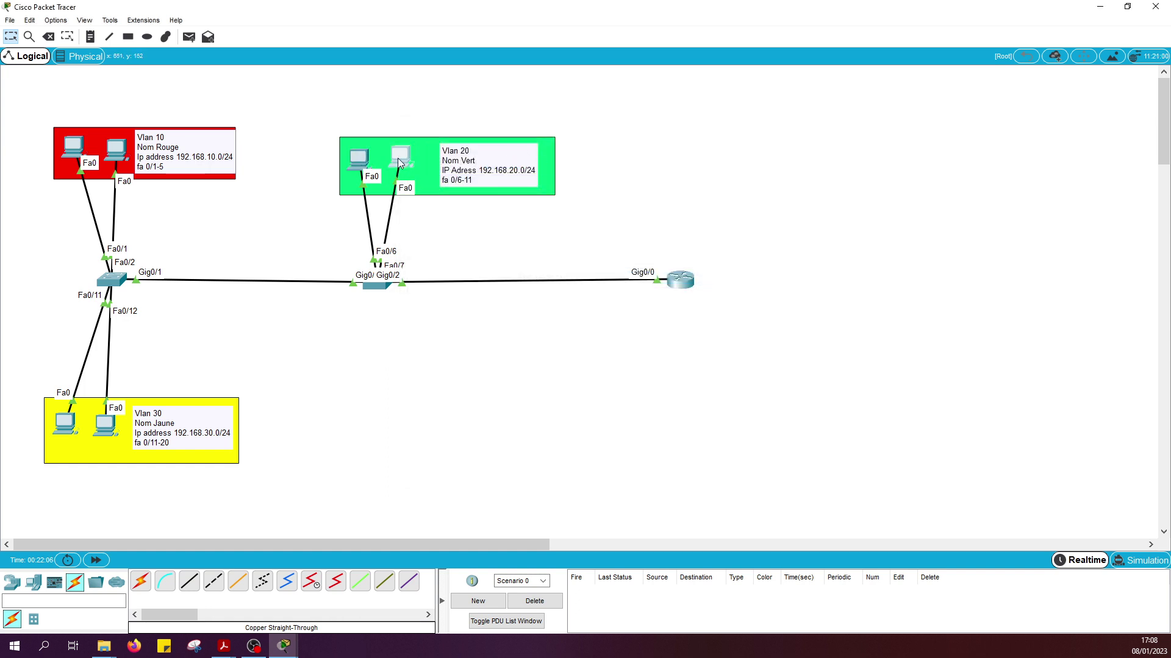
Step: Set the static IPv4 address of PC3 in VLAN 20 to 192.168.20.2 with subnet mask 255.255.255.0
left_click(400, 160)
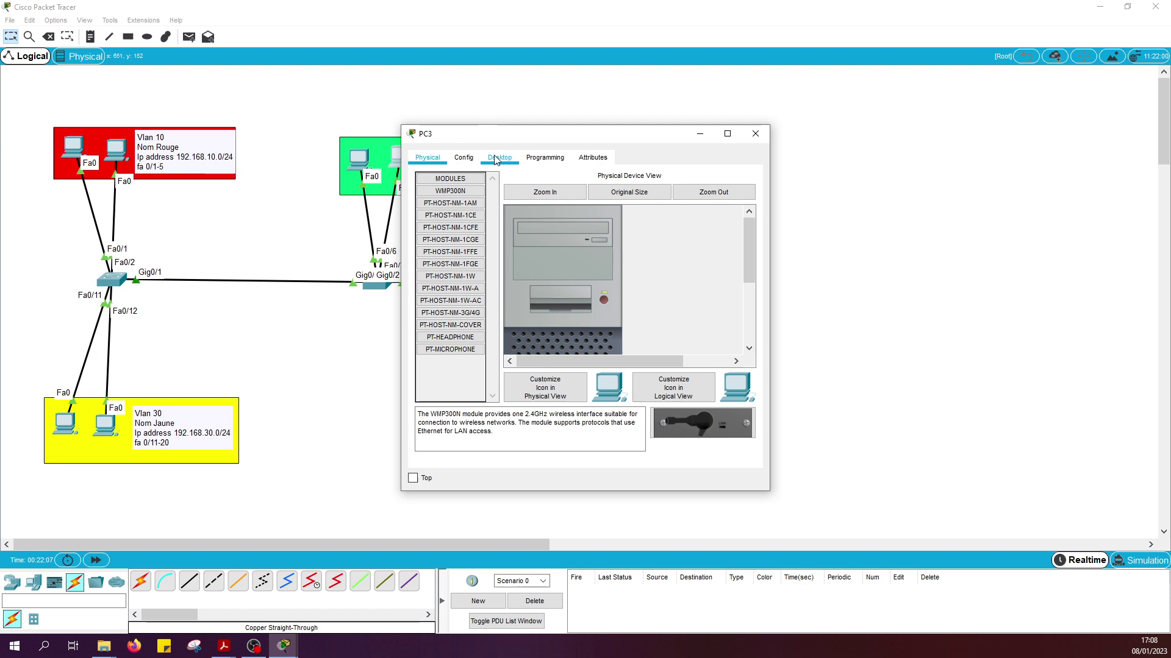
left_click(496, 160)
left_click(472, 203)
left_click(544, 242)
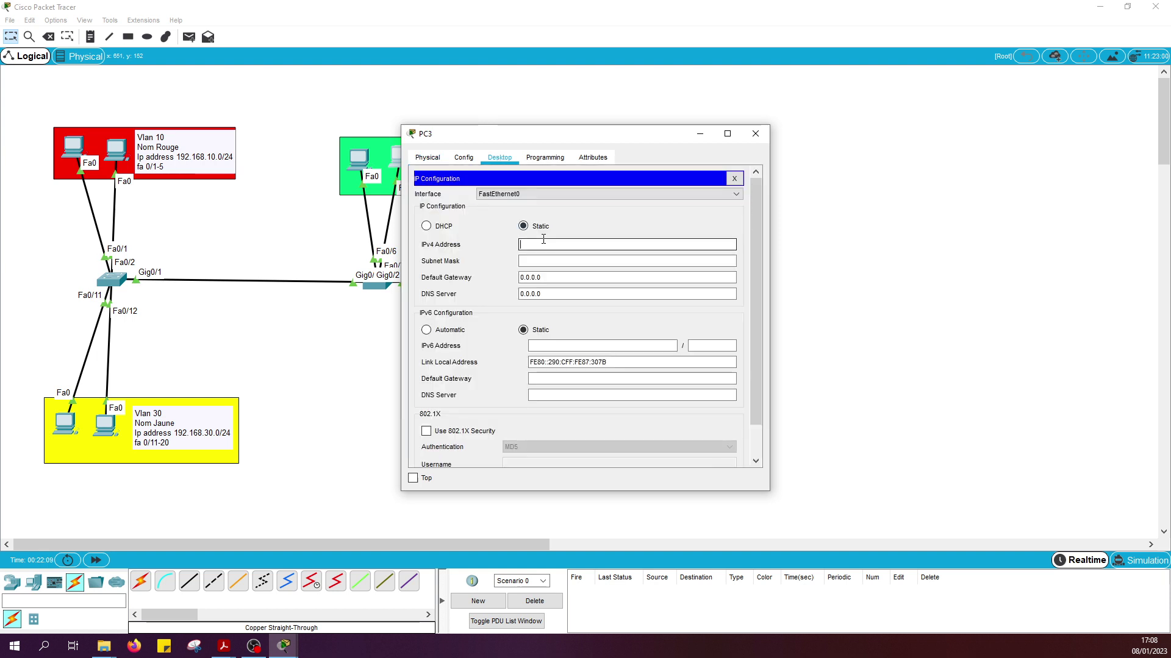
type("192.168.2")
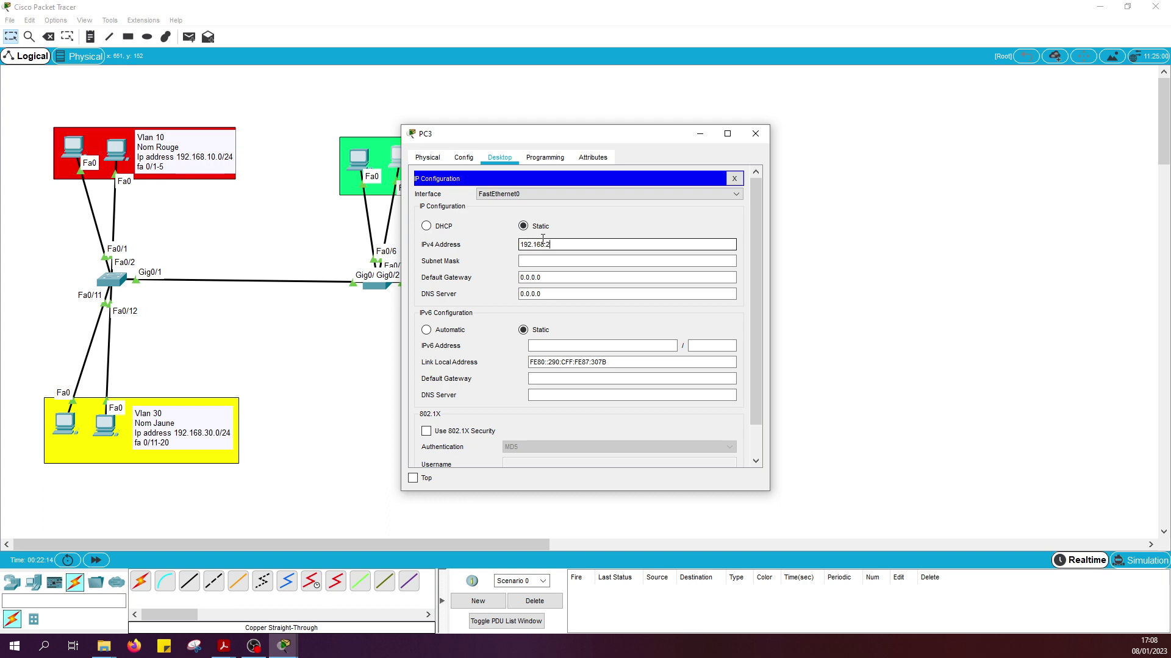
type("0.2")
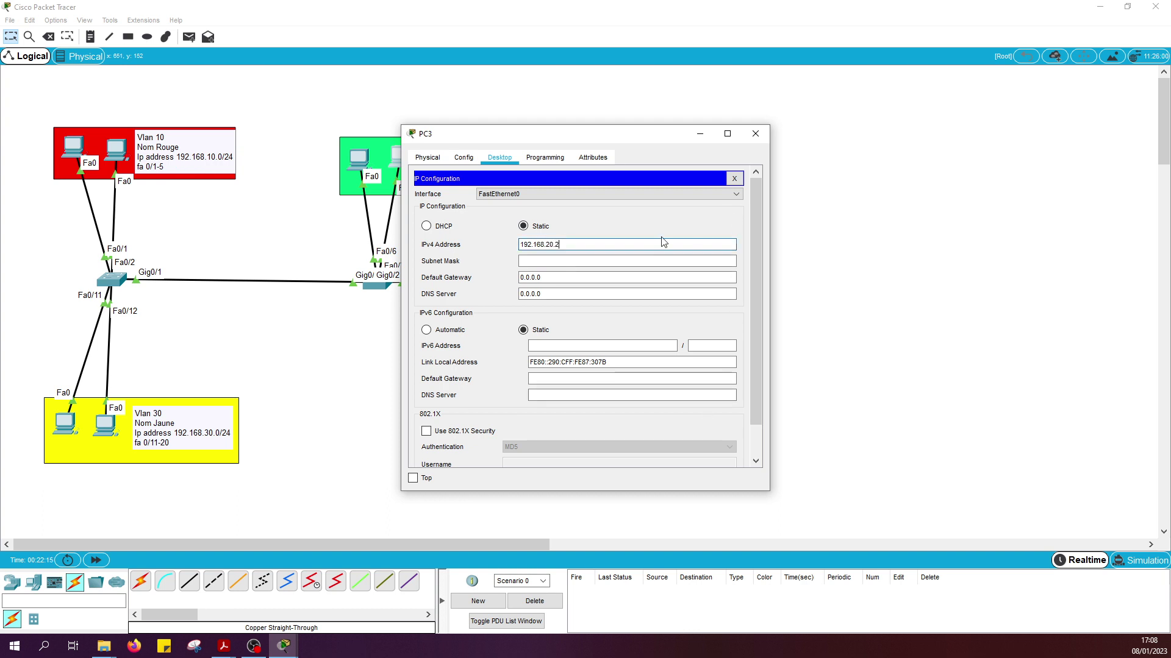
left_click(569, 261)
Step: Replace PC3's default gateway with 192.168.20.254 and close its configuration window
left_click(568, 278)
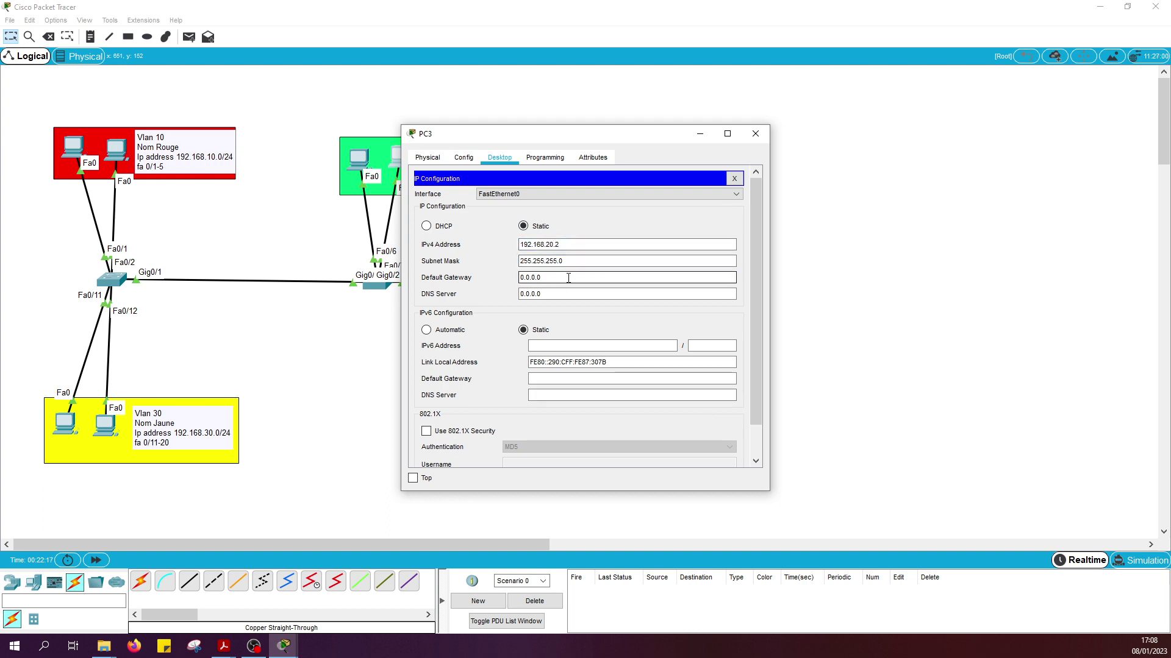
key("BackSpace")
key("BackSpace")
key("BackSpace")
key("BackSpace")
key("BackSpace")
key("BackSpace")
key("BackSpace")
type("192.168.20.254")
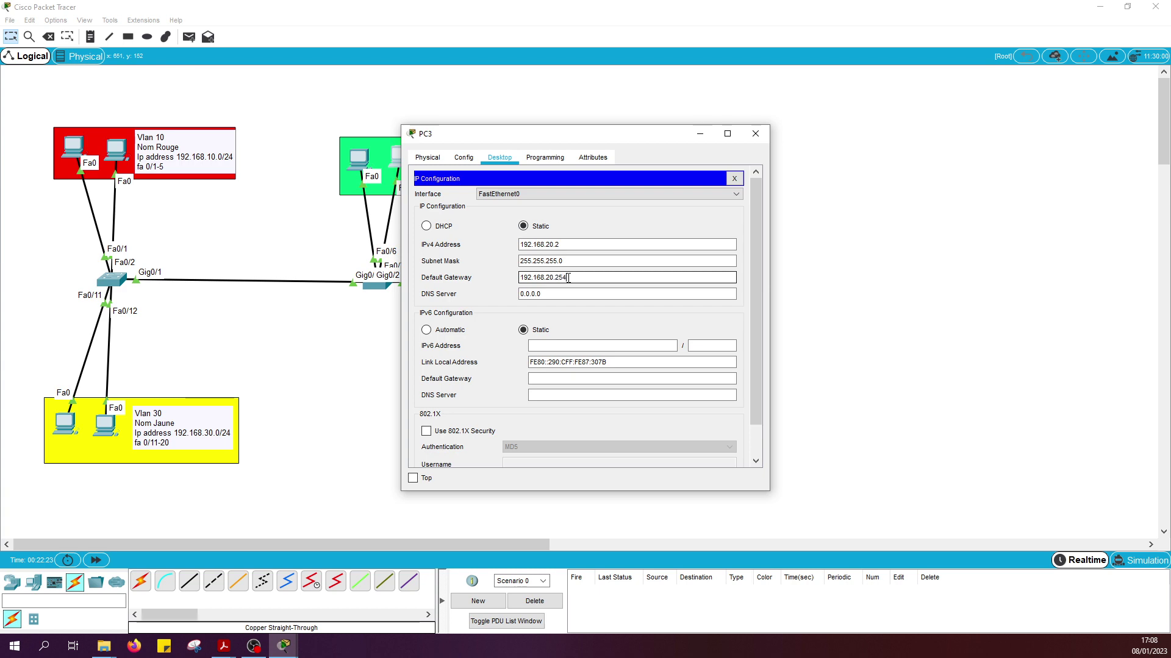
left_click(756, 134)
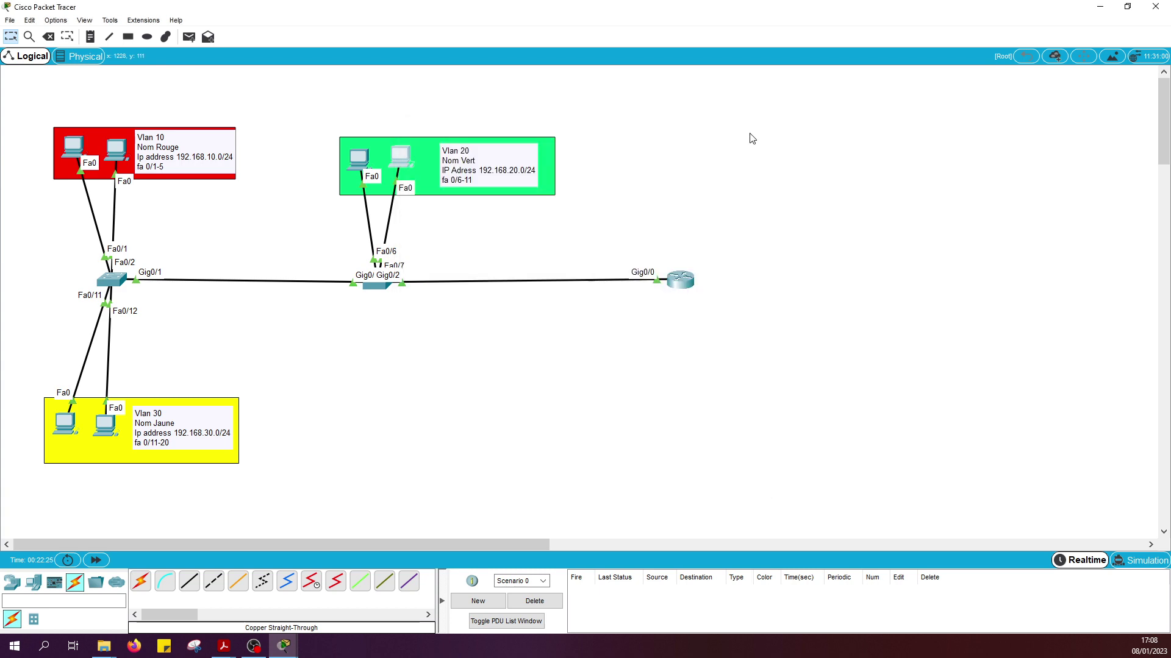
Step: Set the default gateway of PC1 in VLAN 10 to 192.168.10.254 and close its configuration window
left_click(116, 148)
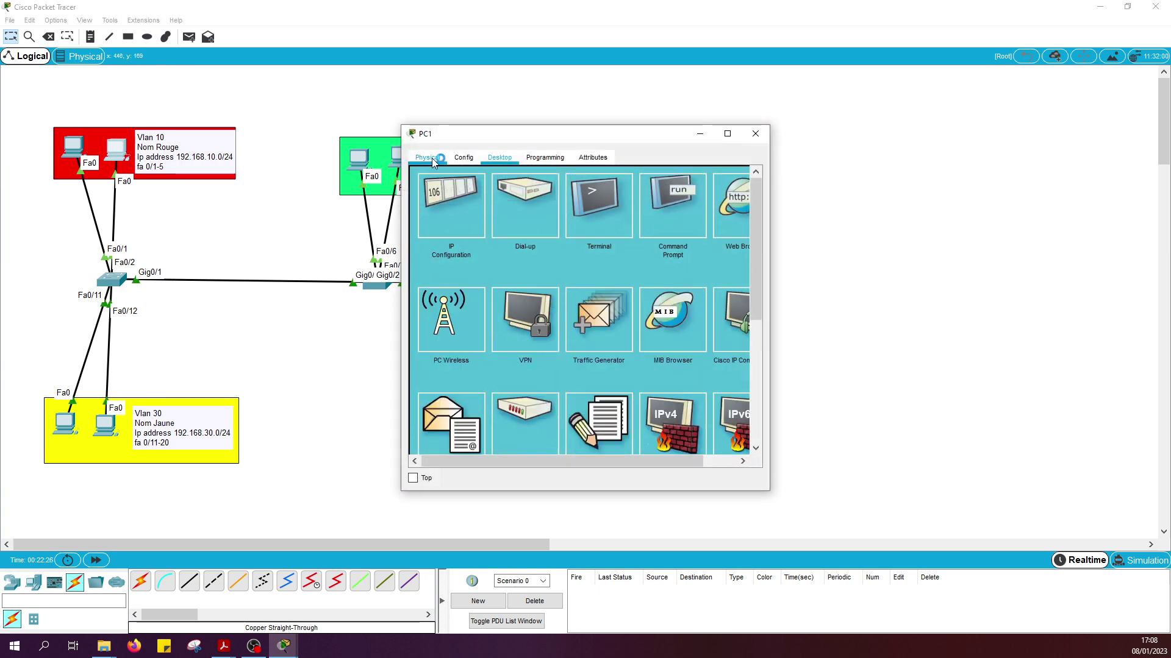
left_click(443, 196)
left_click_drag(541, 278, 515, 272)
type("192.")
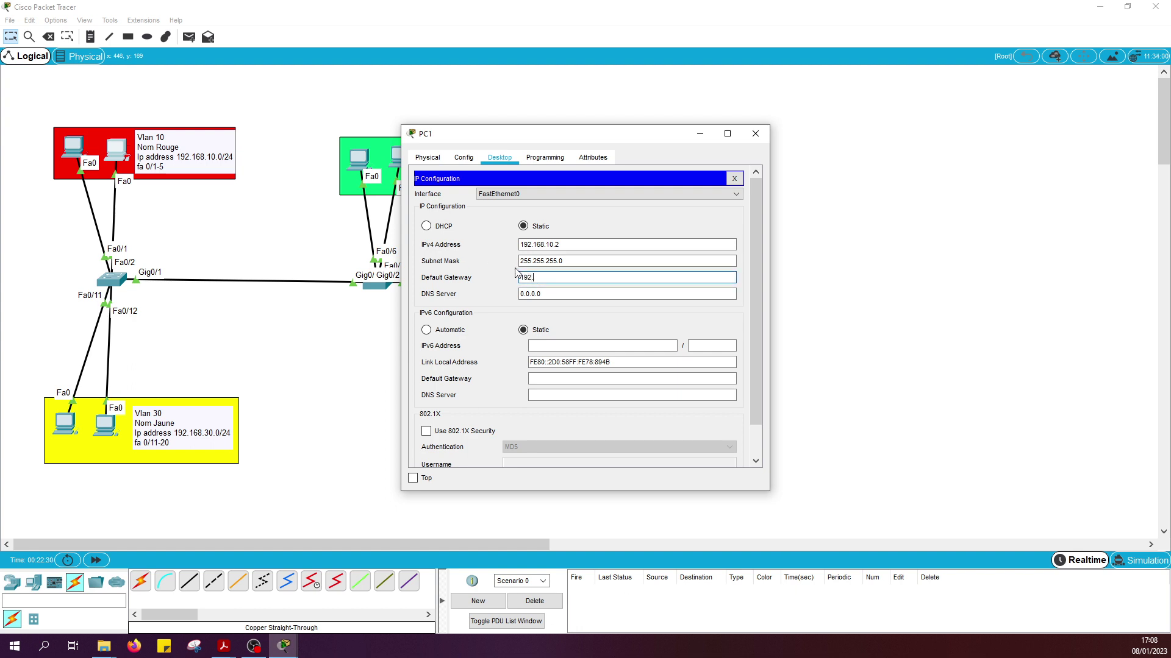
type("168.10.254")
left_click(754, 133)
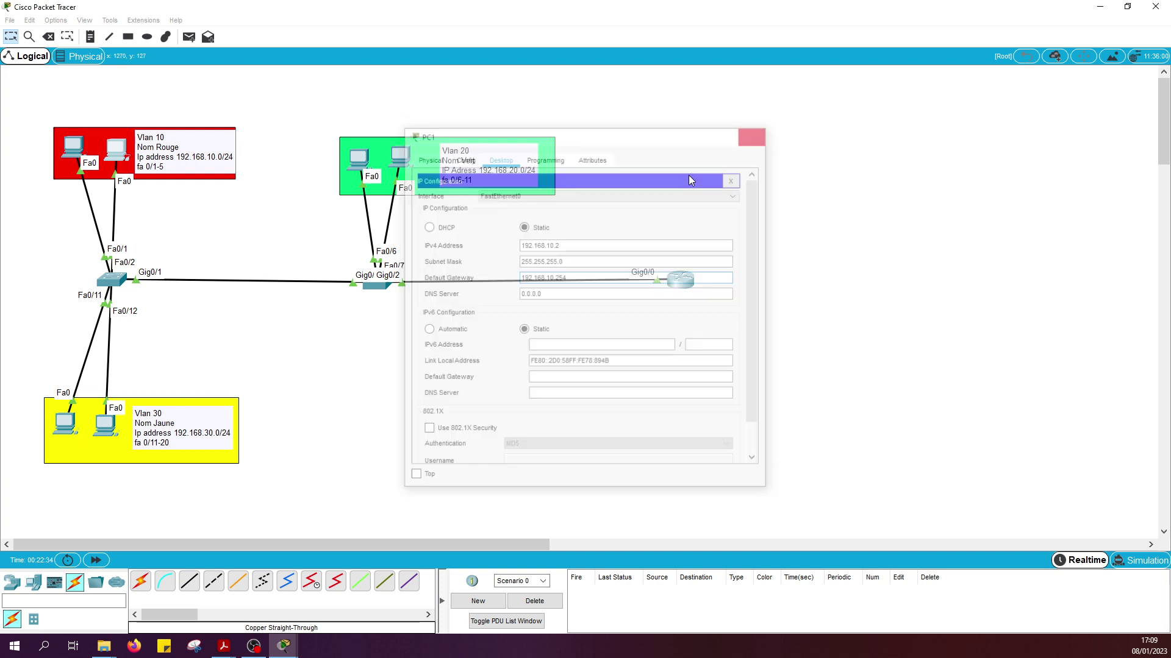
Step: Set the default gateway of PC0 in VLAN 10 to 192.168.10.254 and close its configuration window
left_click(78, 153)
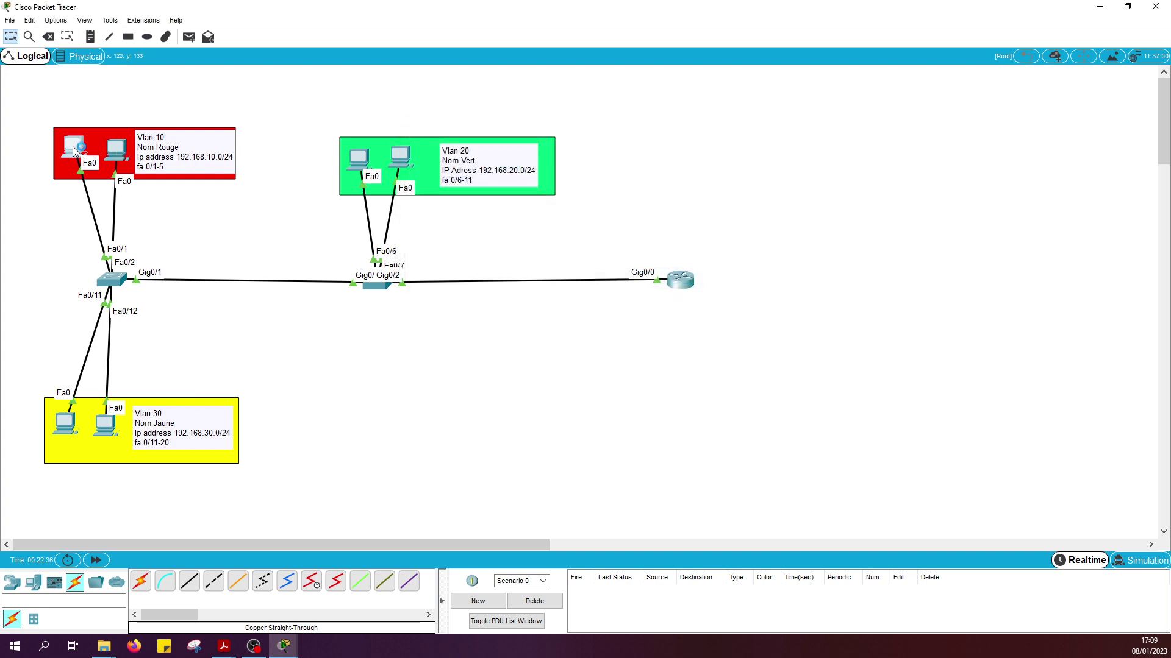
left_click(456, 194)
left_click(555, 273)
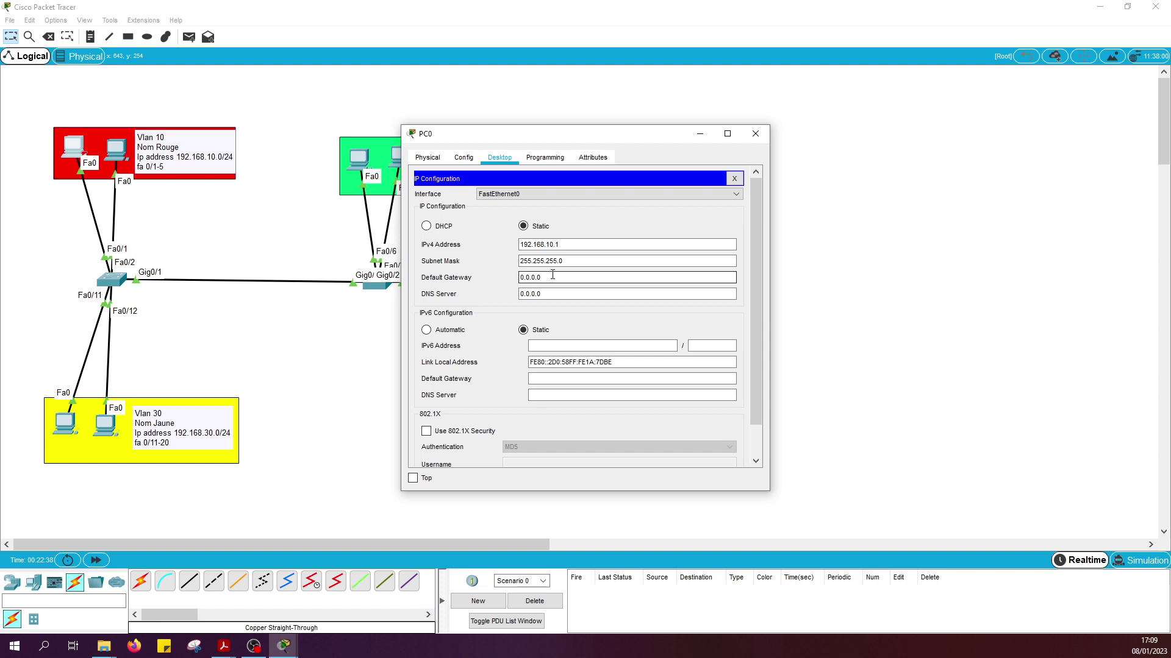
key("BackSpace")
key("BackSpace")
key("BackSpace")
key("BackSpace")
key("BackSpace")
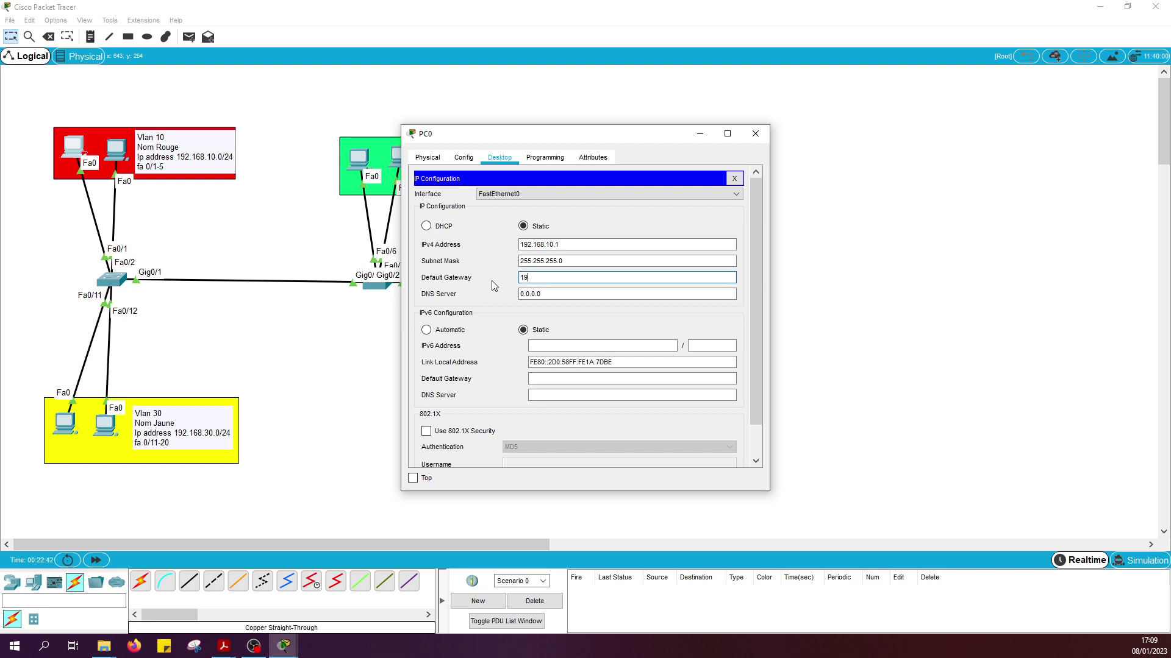
type("192.168.10.254")
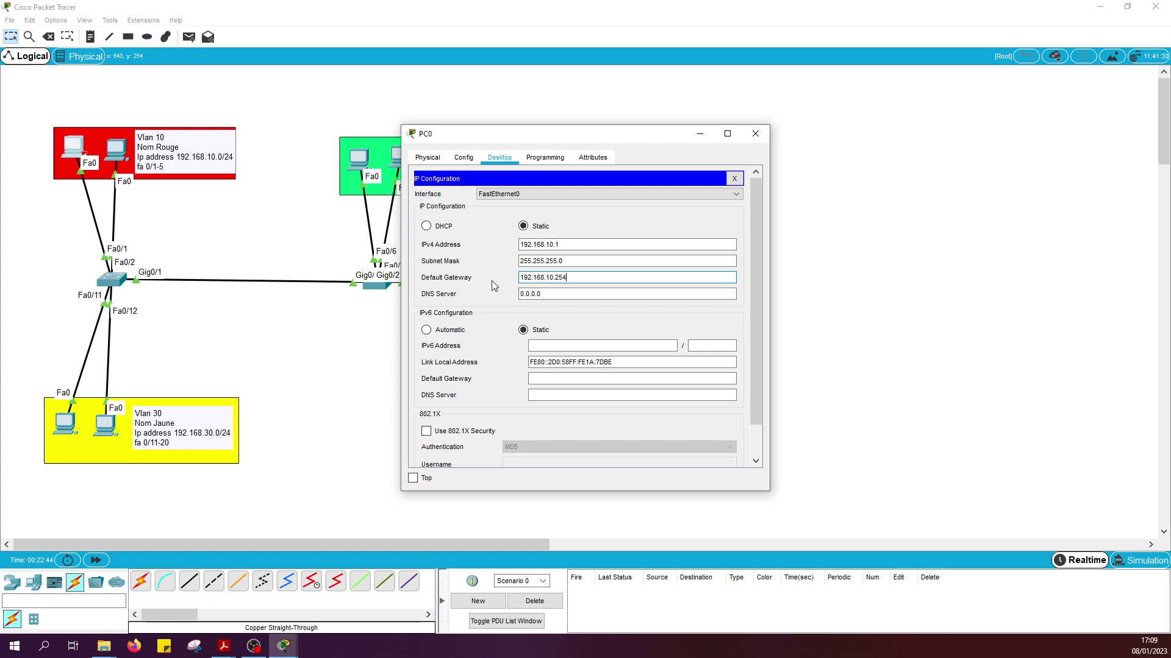
left_click(762, 130)
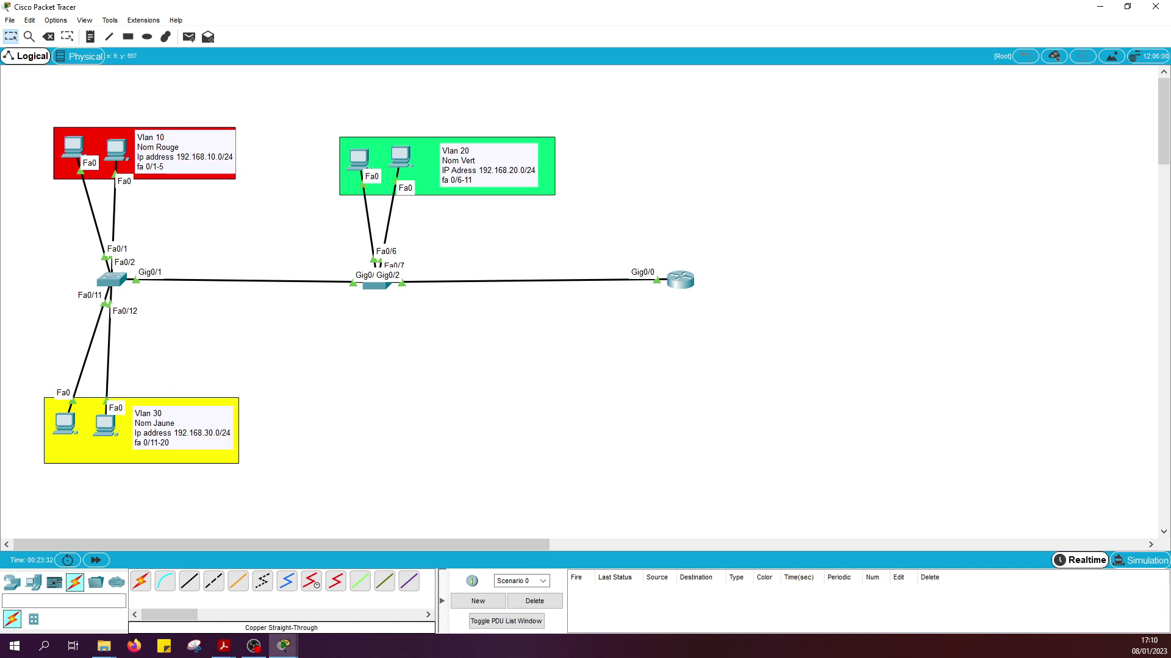
Step: Move the router and the VLAN 20 switch slightly up and toward the VLAN 10 switch to straighten the links
key("alt+Tab")
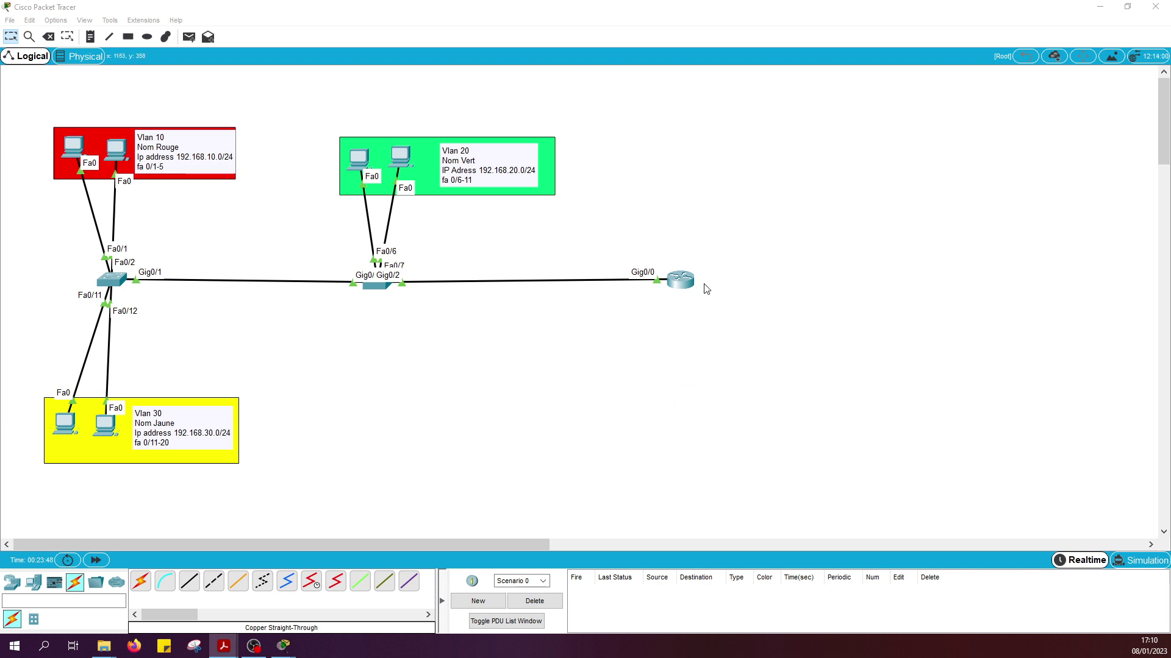
left_click_drag(687, 284, 663, 280)
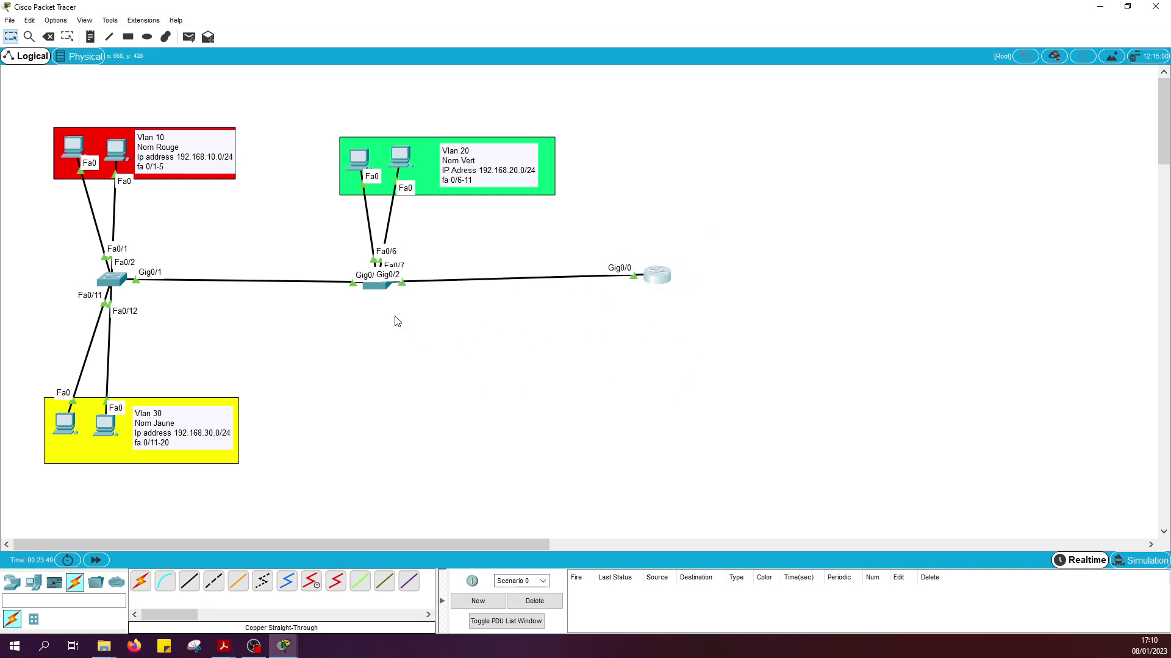
left_click_drag(370, 291, 359, 286)
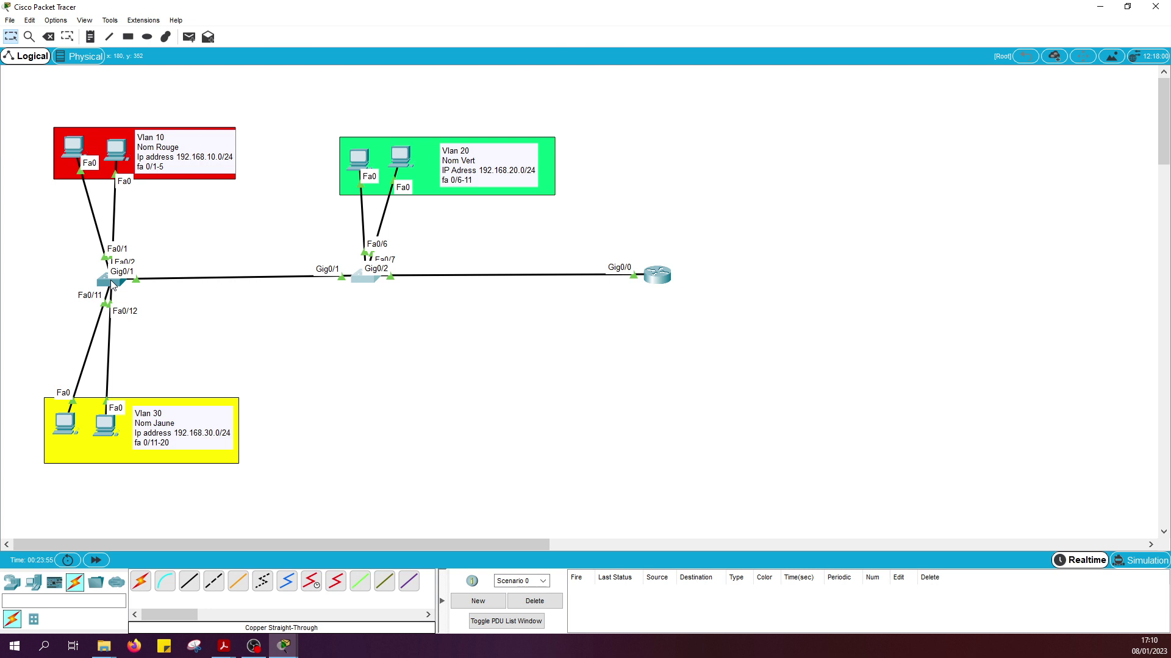
Step: Open the command line of Switch0, enter privileged EXEC mode with en, and leave the session with exit
mouse_move(112, 282)
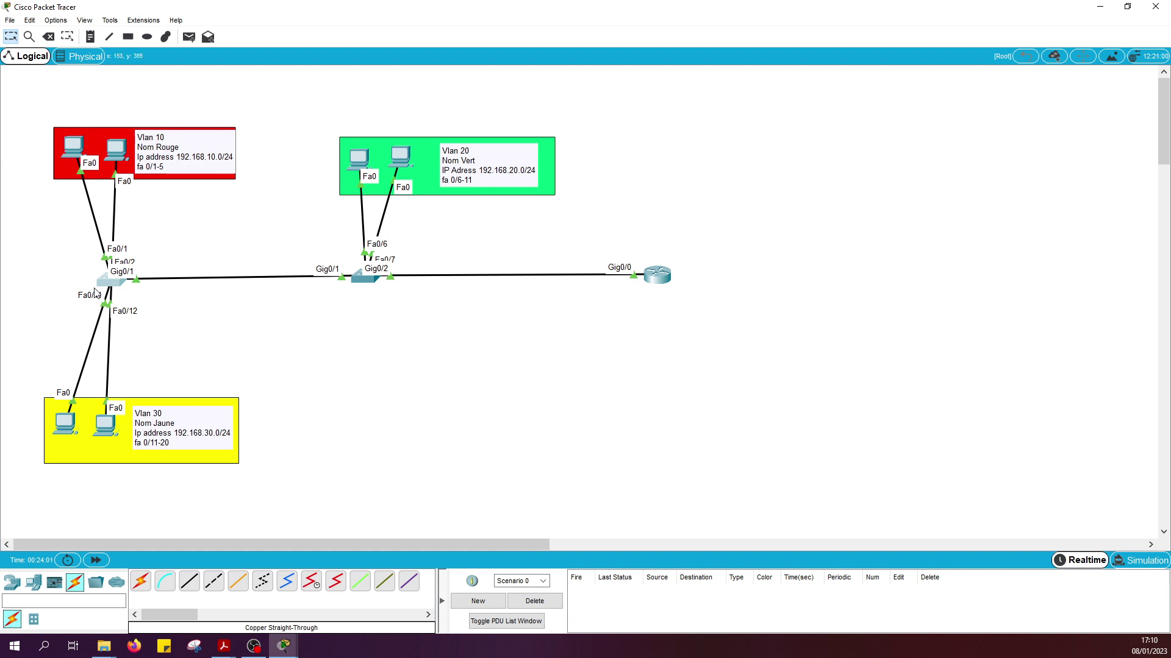
left_click(110, 283)
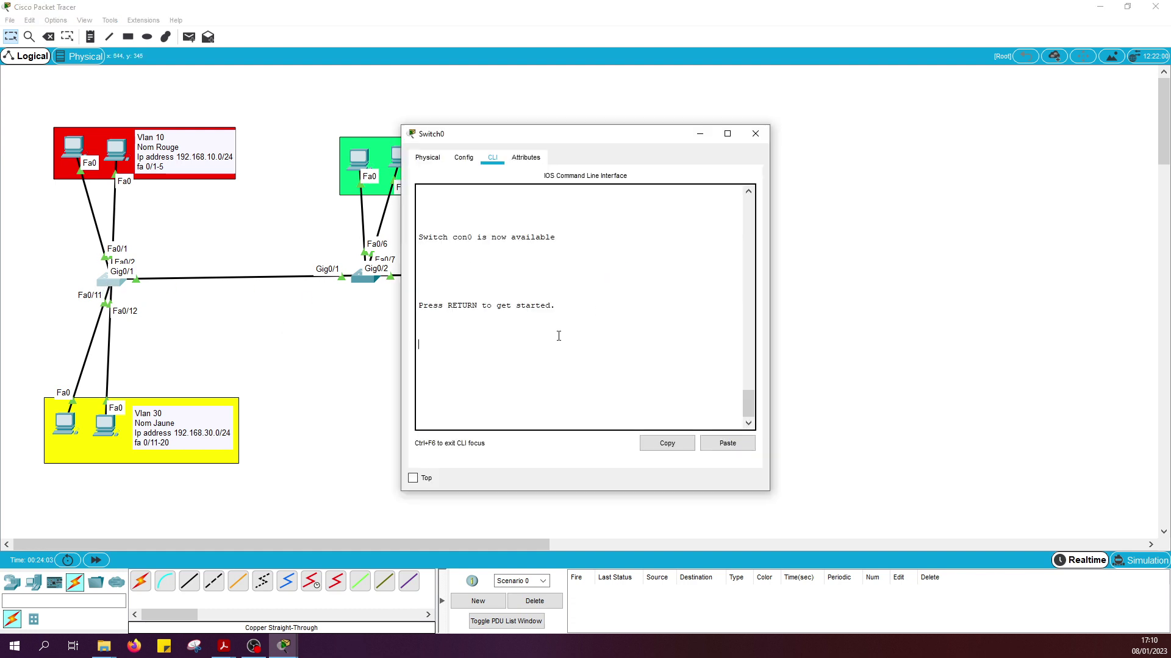
key("Return")
key("Return")
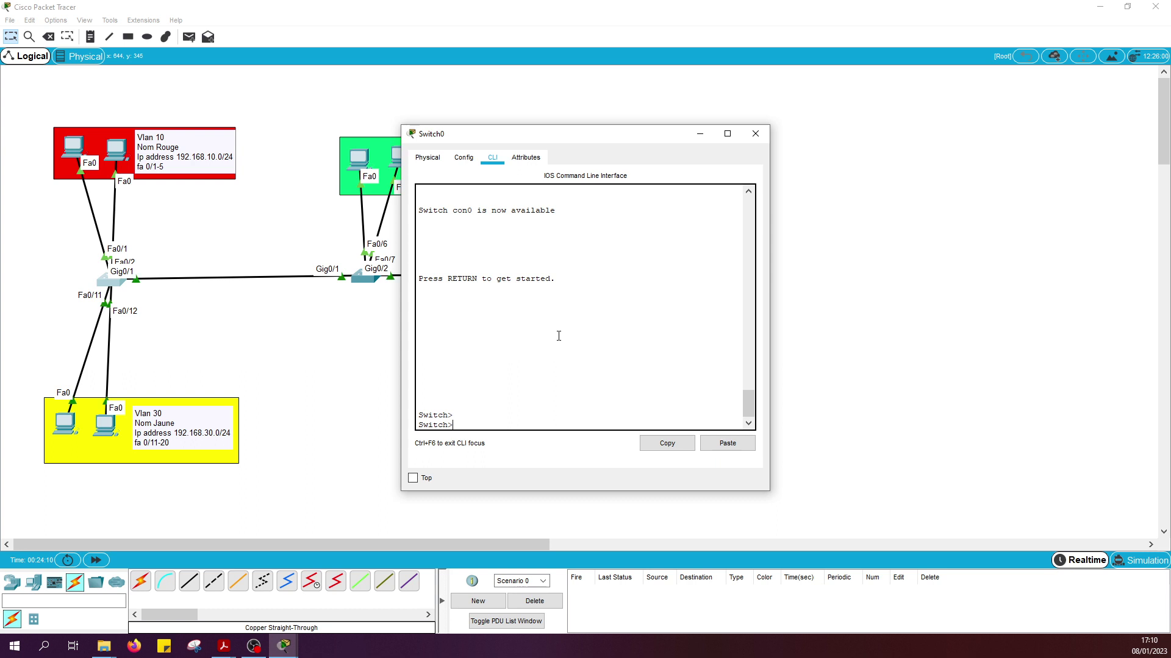
type("en")
key("Return")
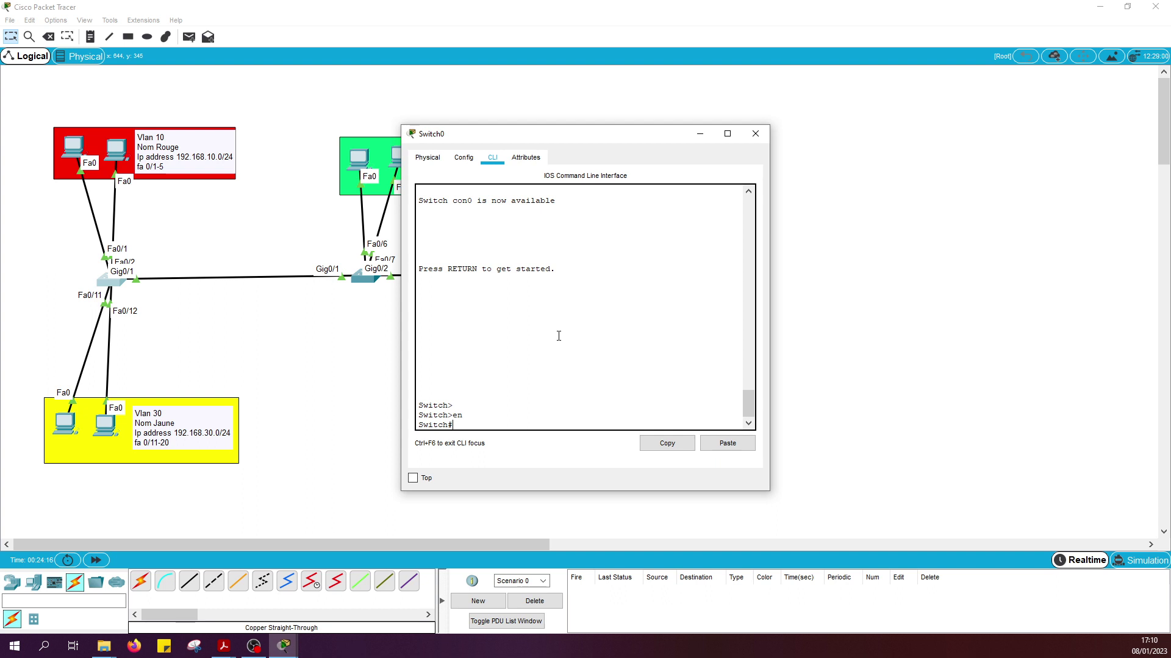
type("exit")
key("Return")
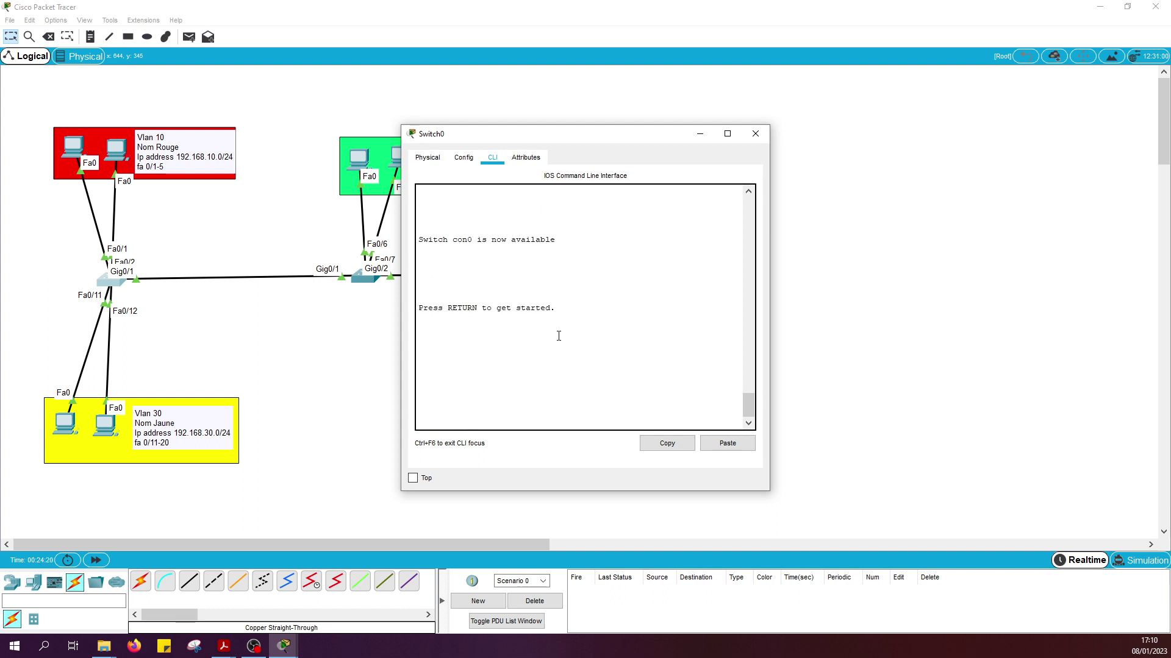